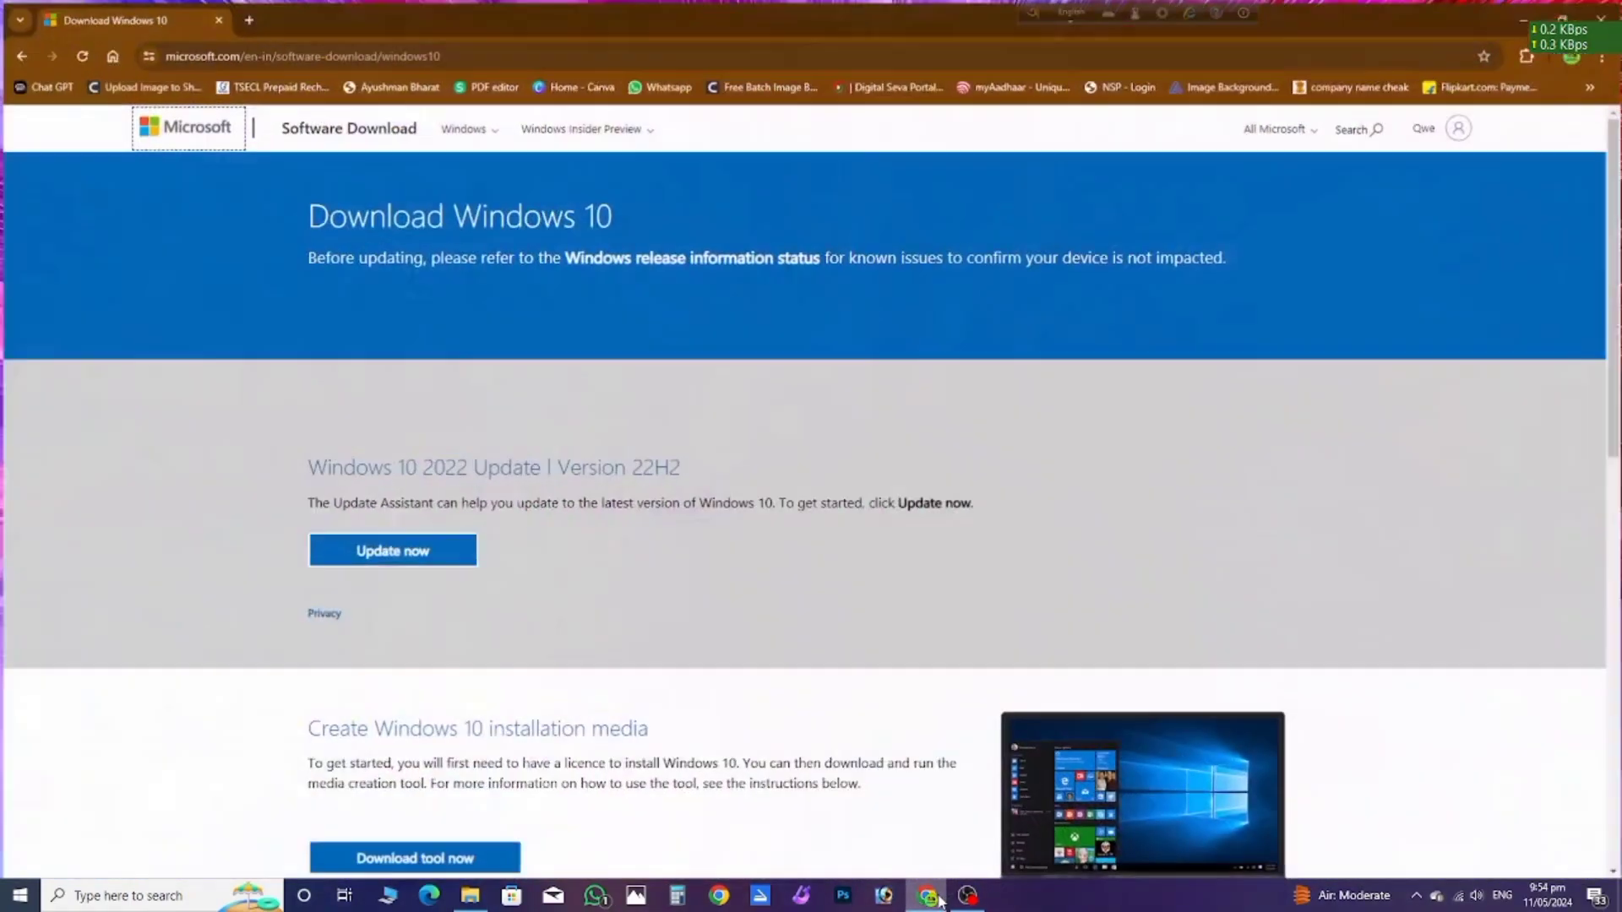
Download the Windows 10 media creation tool from Microsoft's Download Windows 10 page
scroll(738, 562, "down", 1)
scroll(737, 561, "up", 1)
scroll(735, 559, "down", 1)
scroll(737, 561, "down", 2)
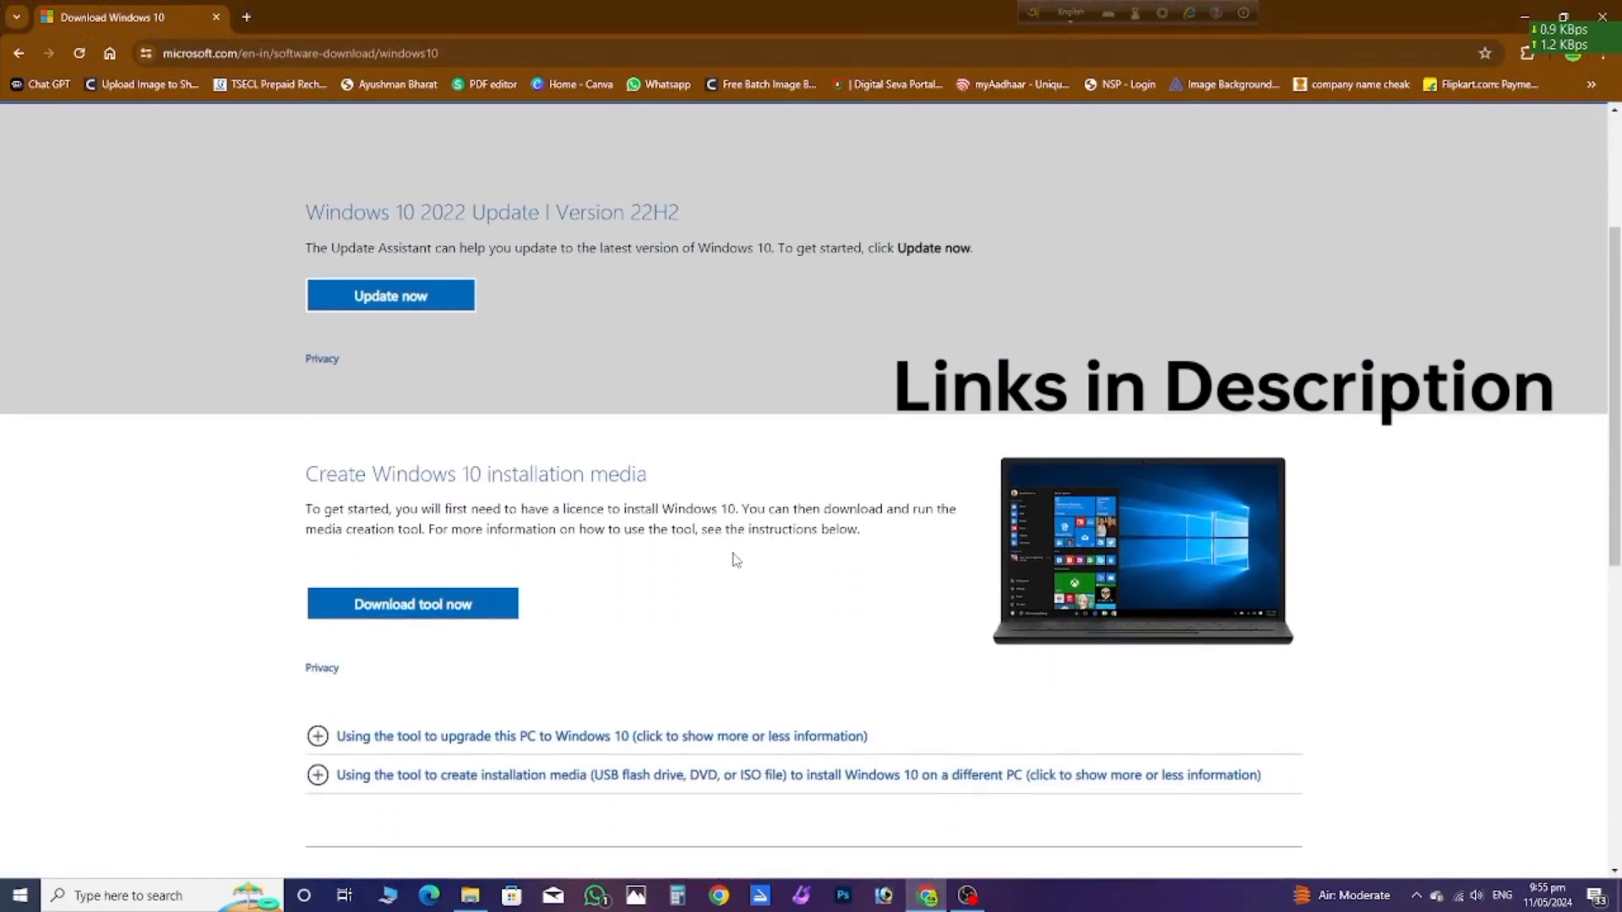
scroll(736, 553, "up", 3)
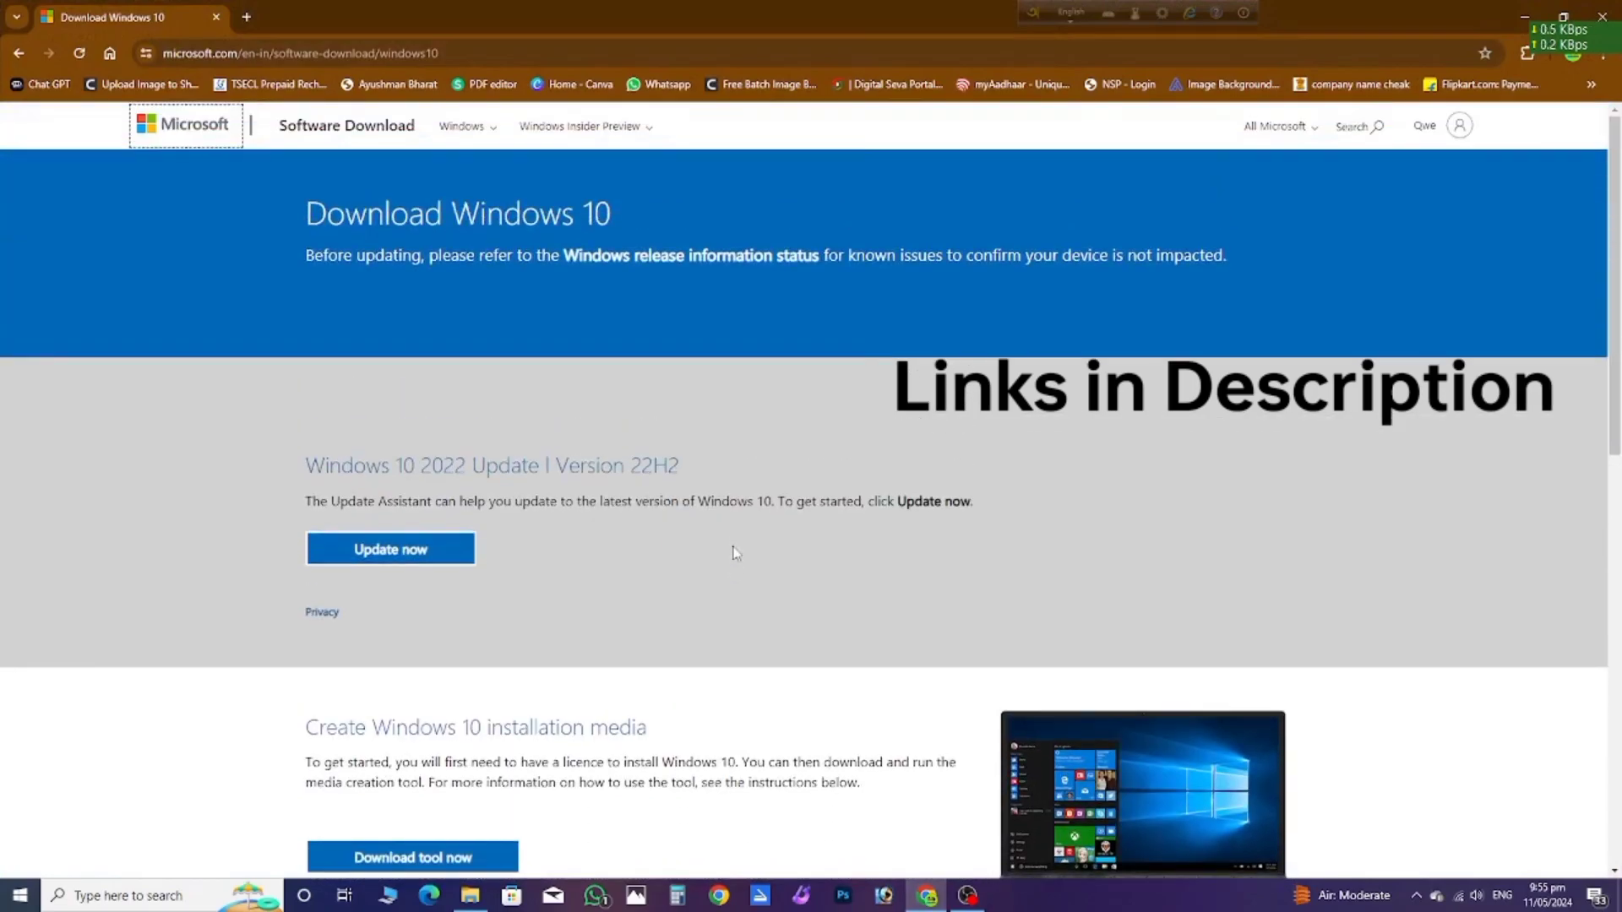
scroll(736, 553, "down", 1)
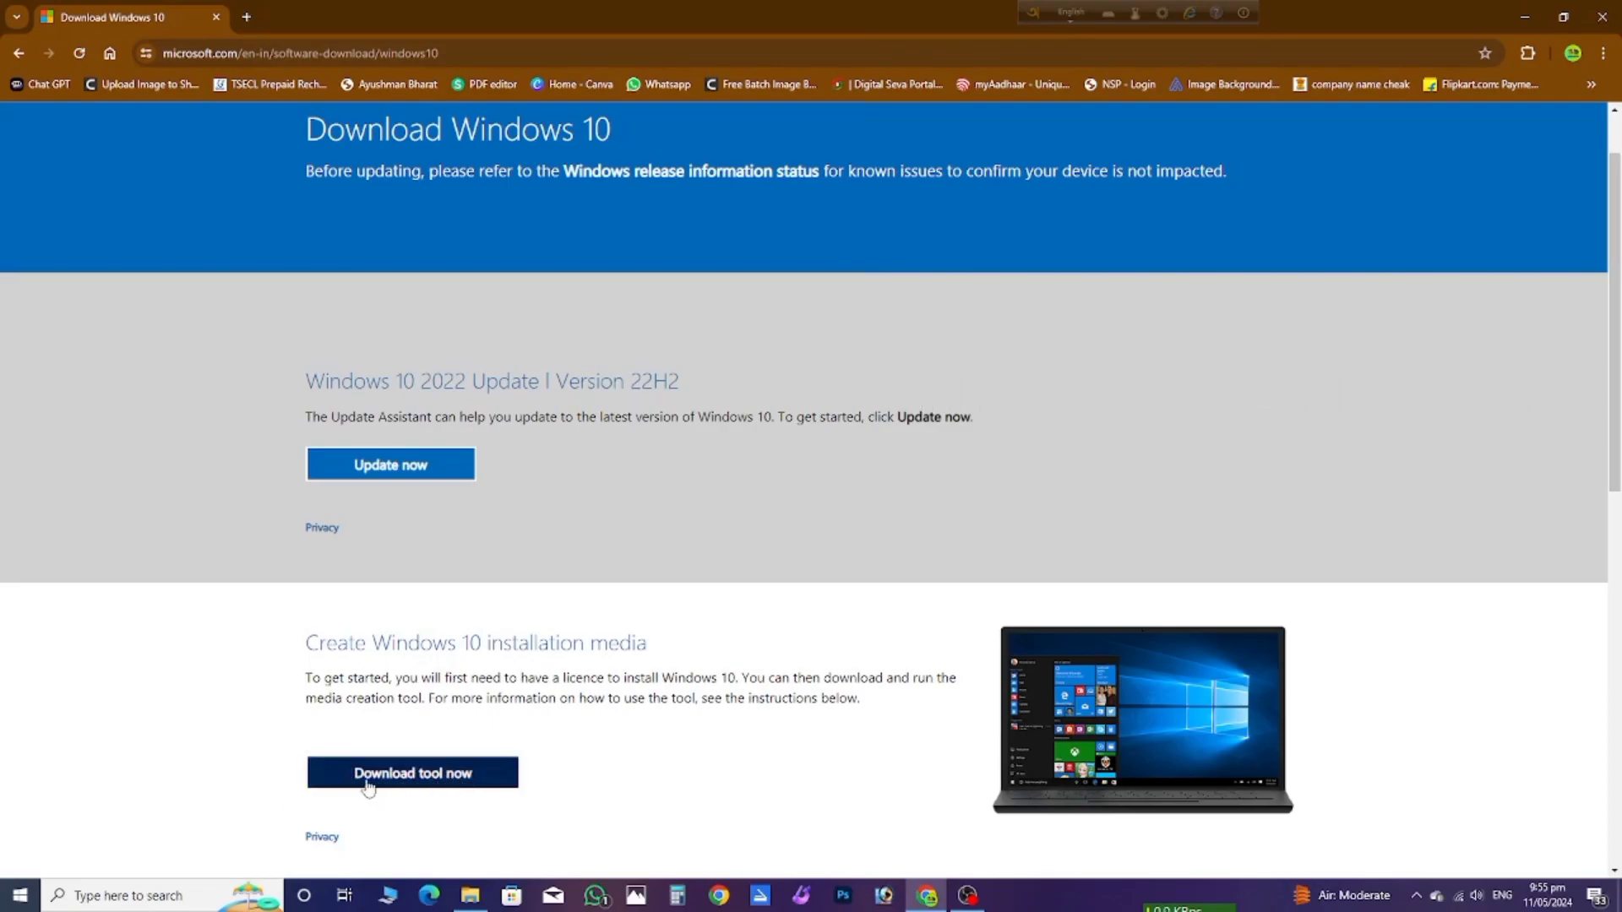
left_click(328, 782)
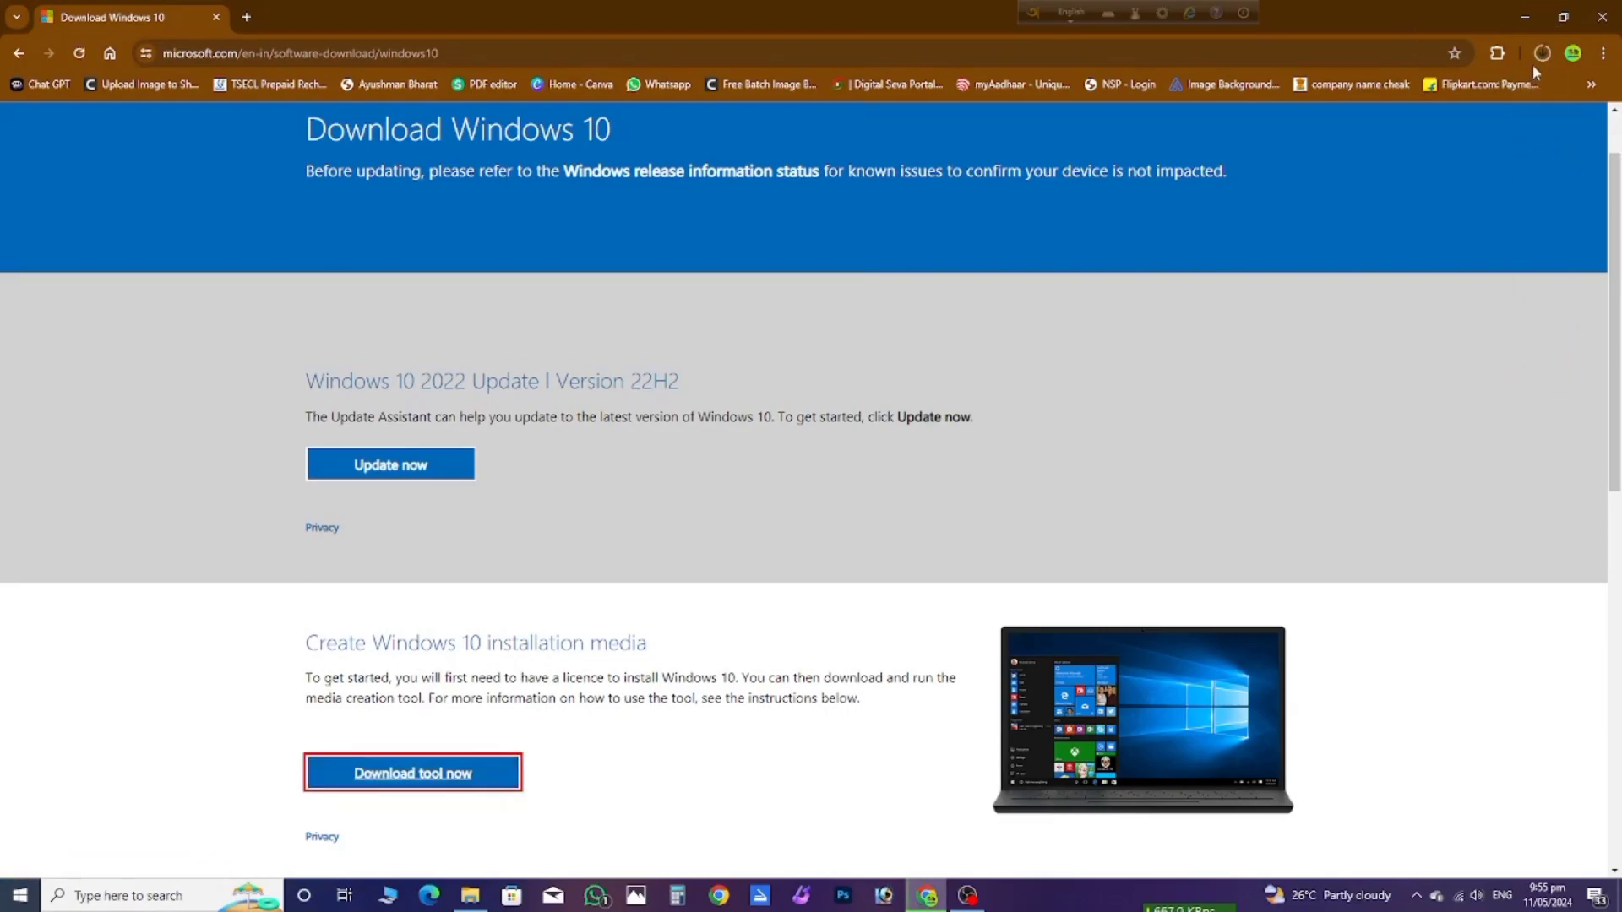
Locate the downloaded MediaCreationTool_22H2.exe in its folder and run it
left_click(1541, 55)
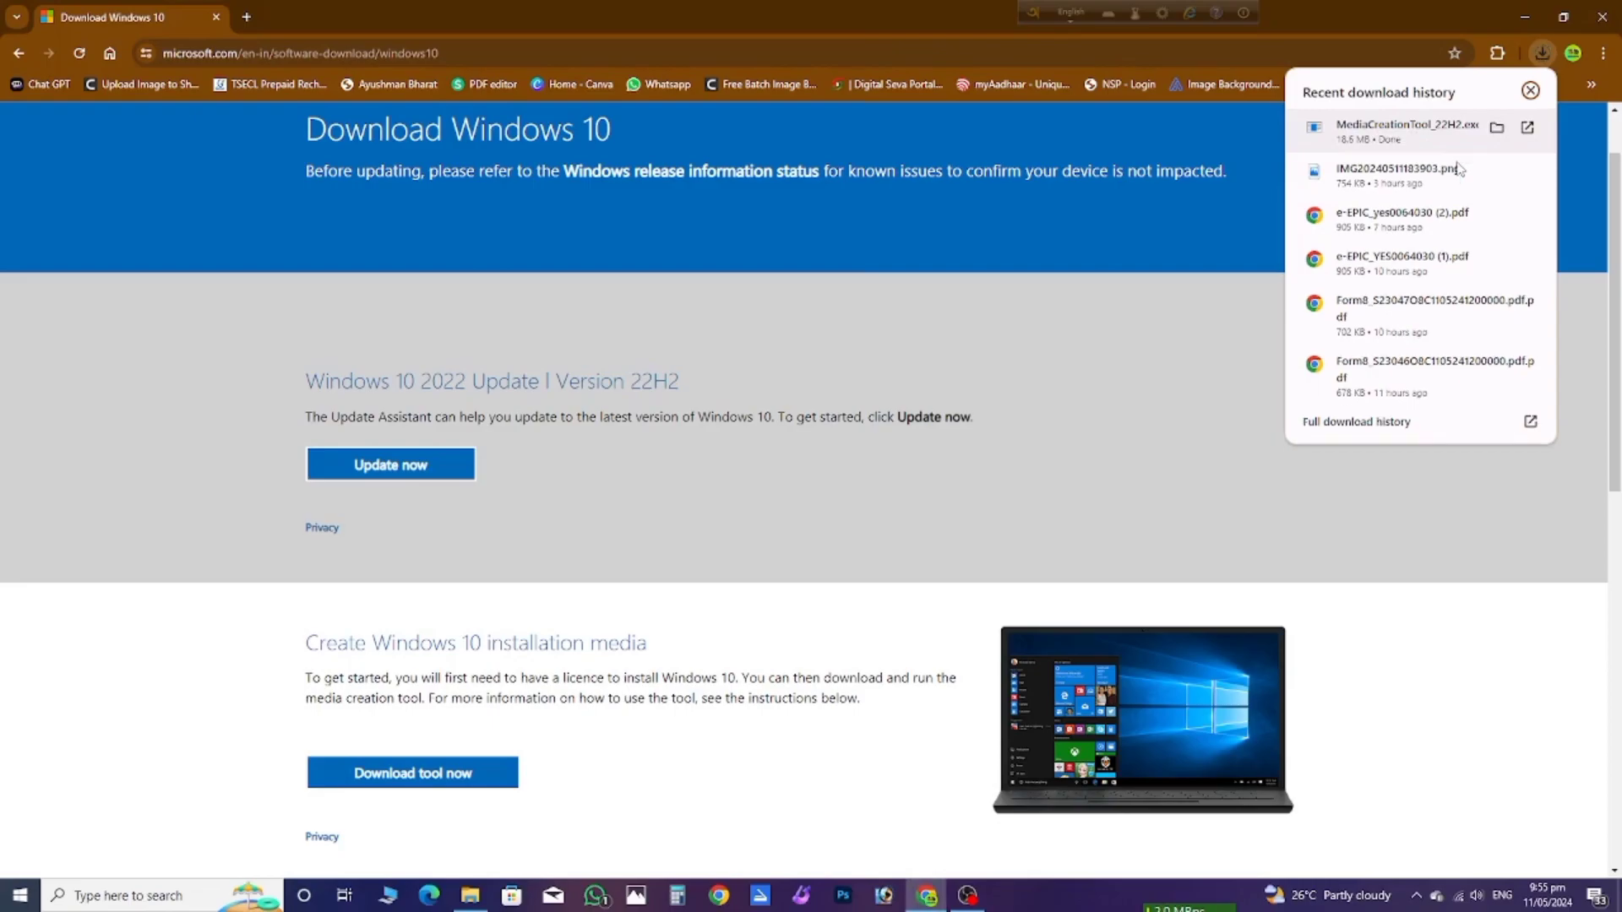
left_click(1496, 127)
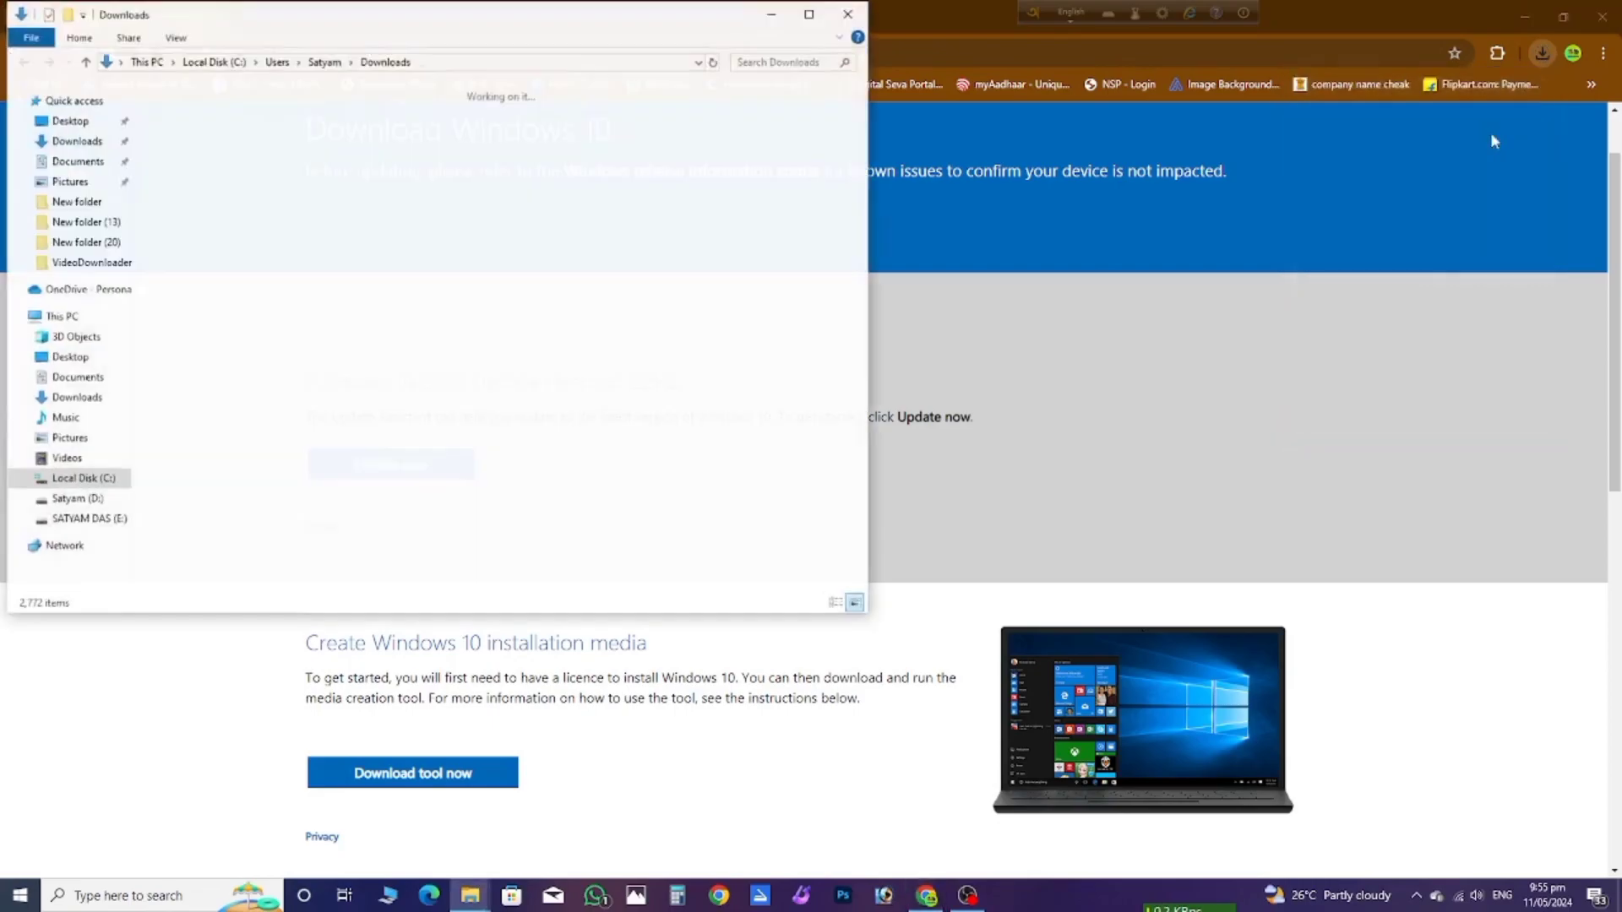
double_click(188, 212)
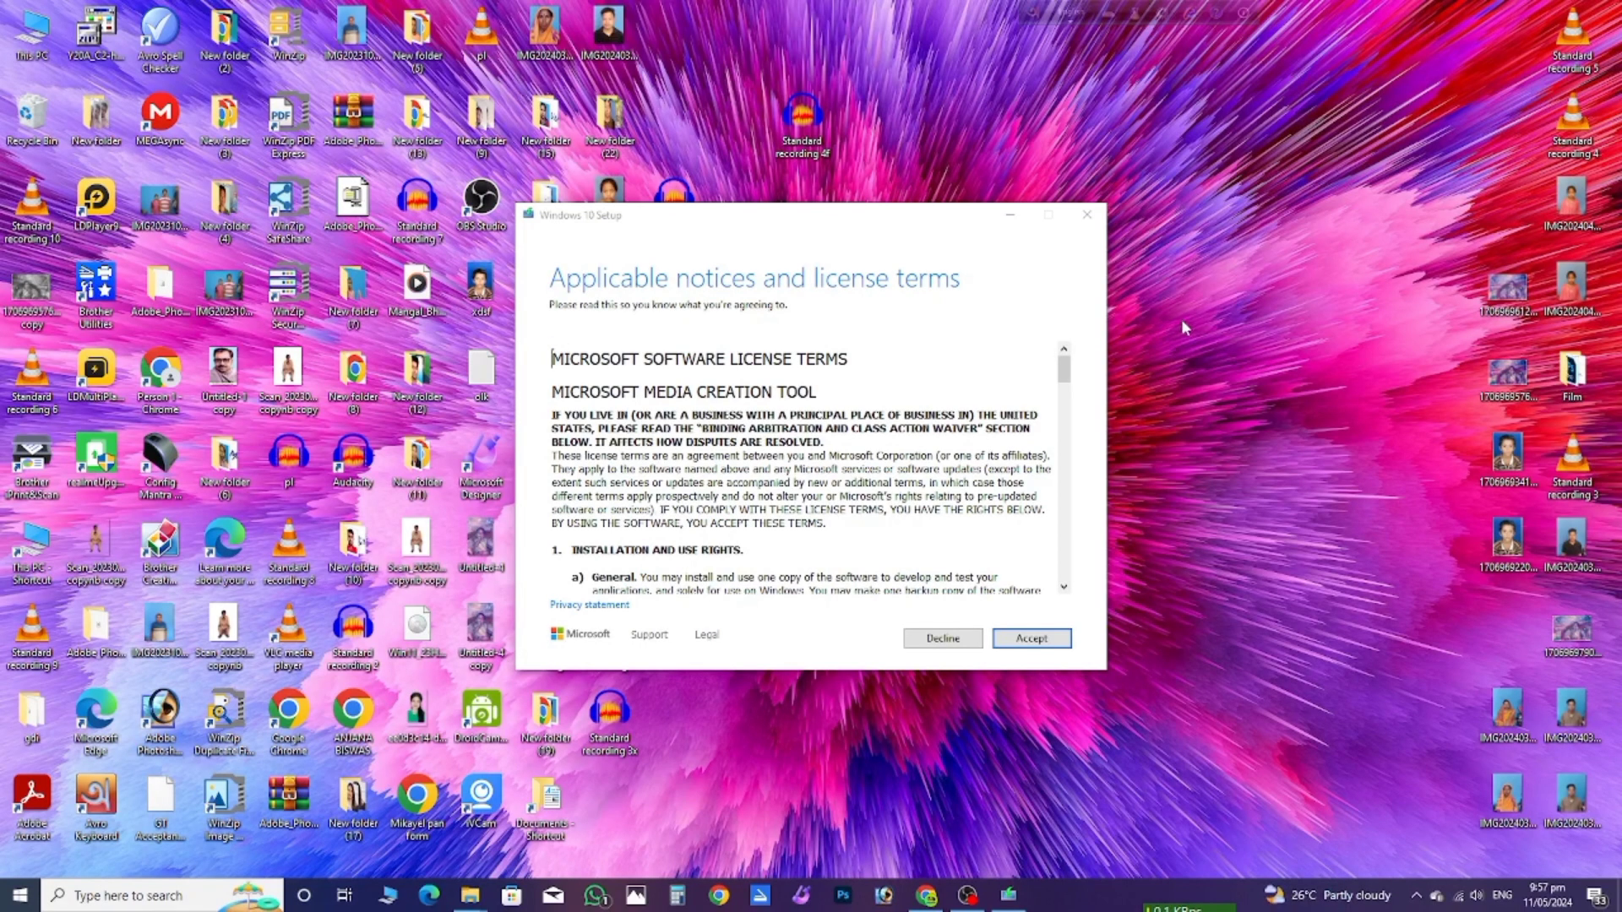
Accept the license terms and choose to create installation media (USB flash drive, DVD, or ISO file) for another PC
left_click(1032, 639)
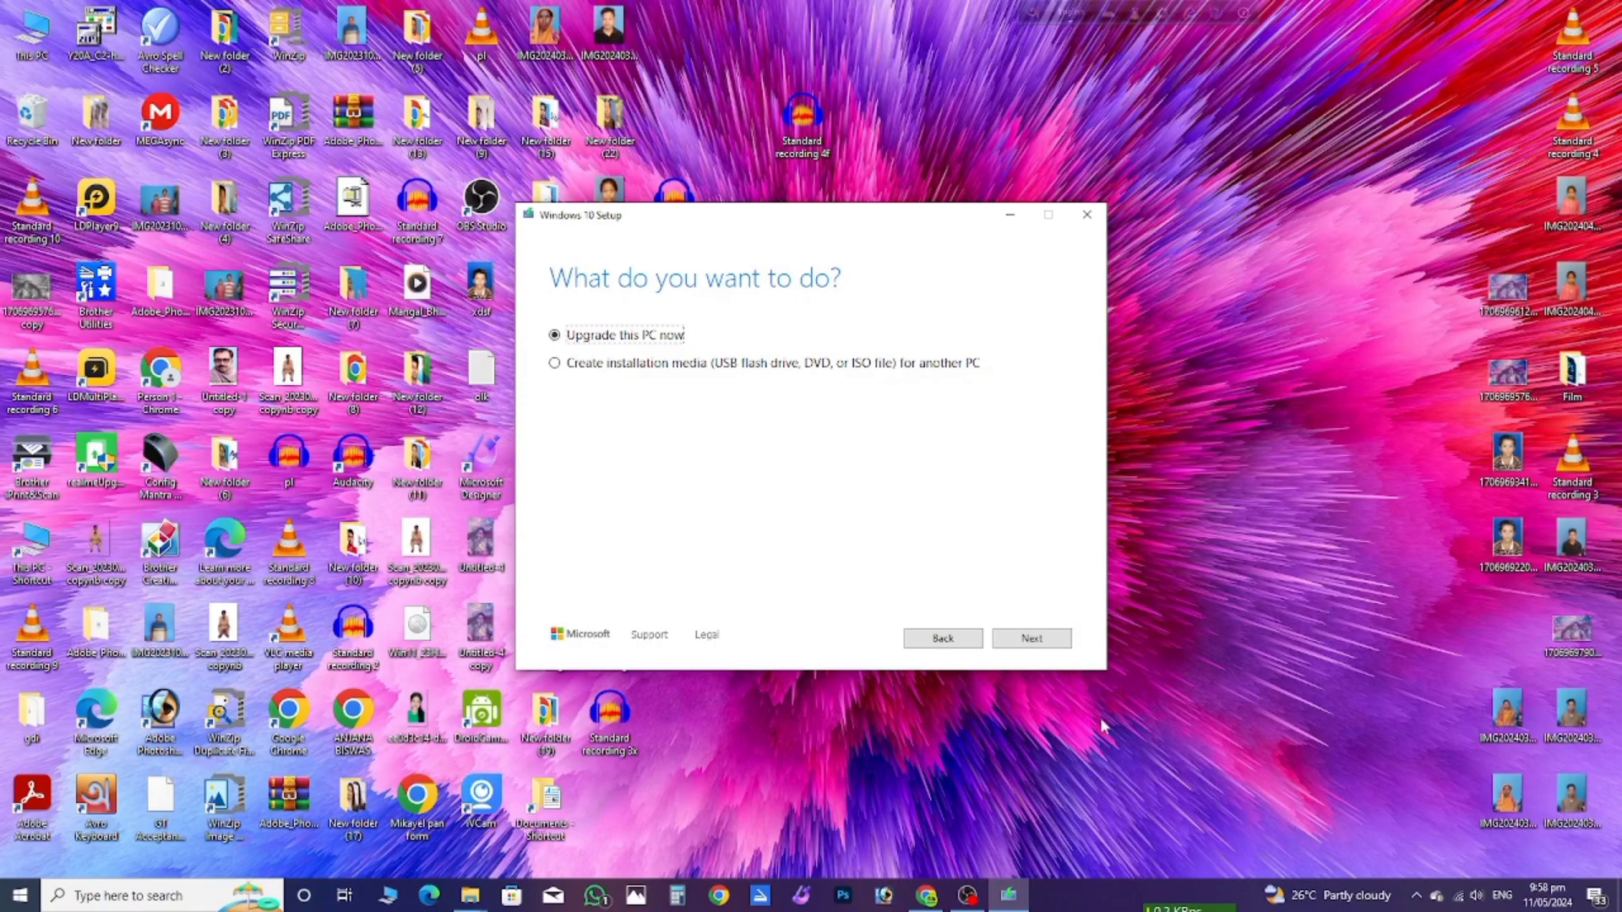
left_click(554, 363)
left_click(1032, 639)
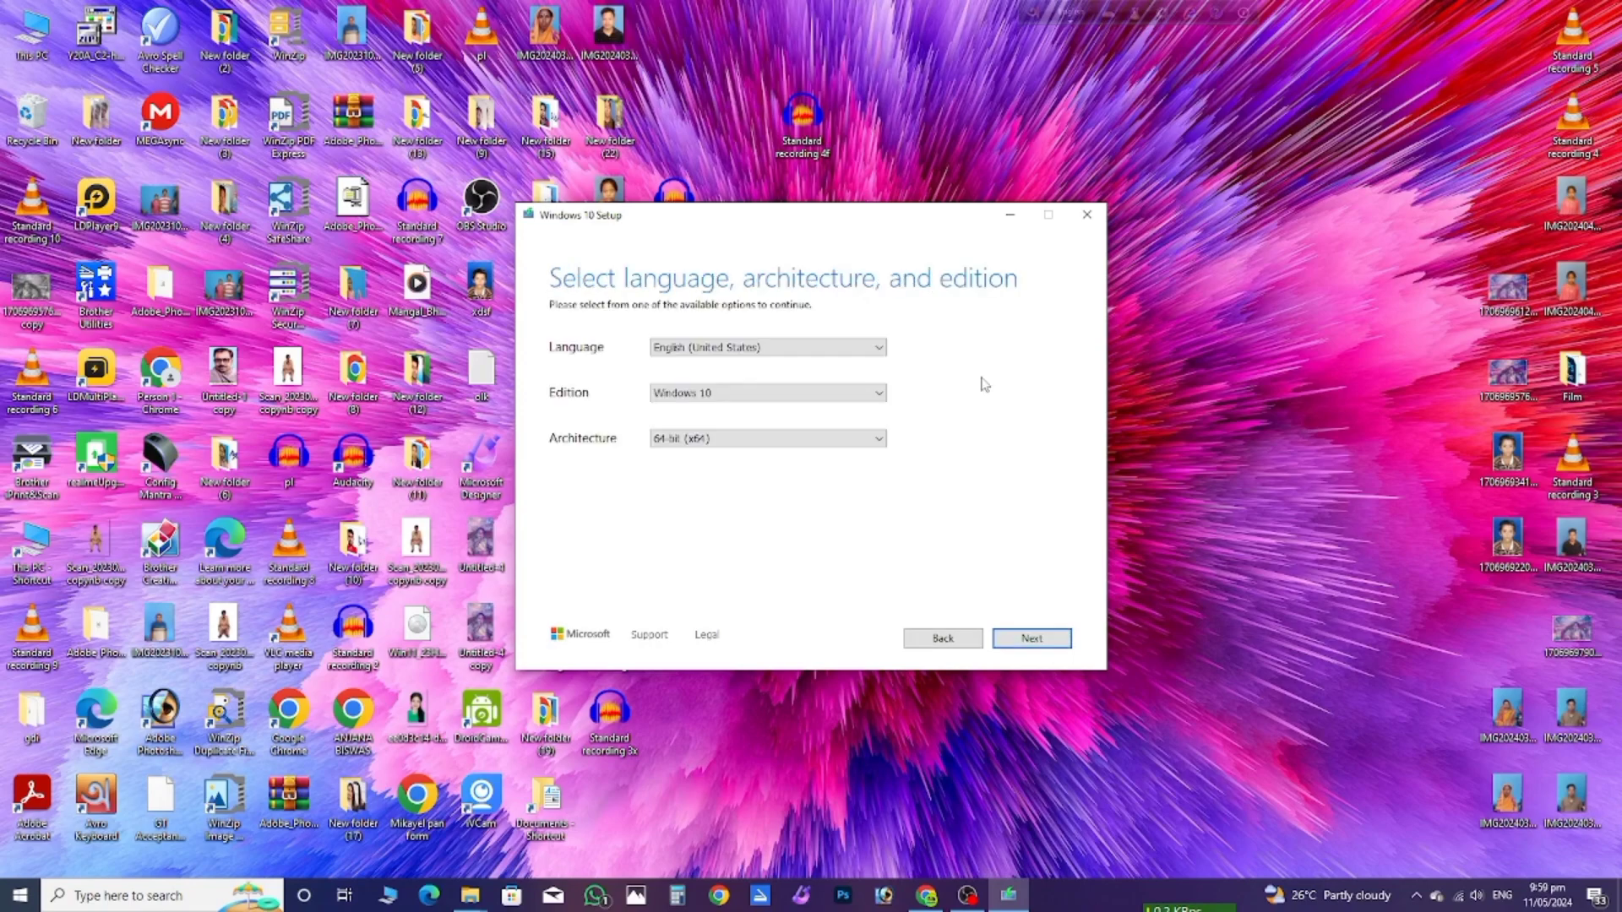
Set the installation media to English (United States), Windows 10 edition, and Both architectures, and continue to the media choice
left_click(860, 353)
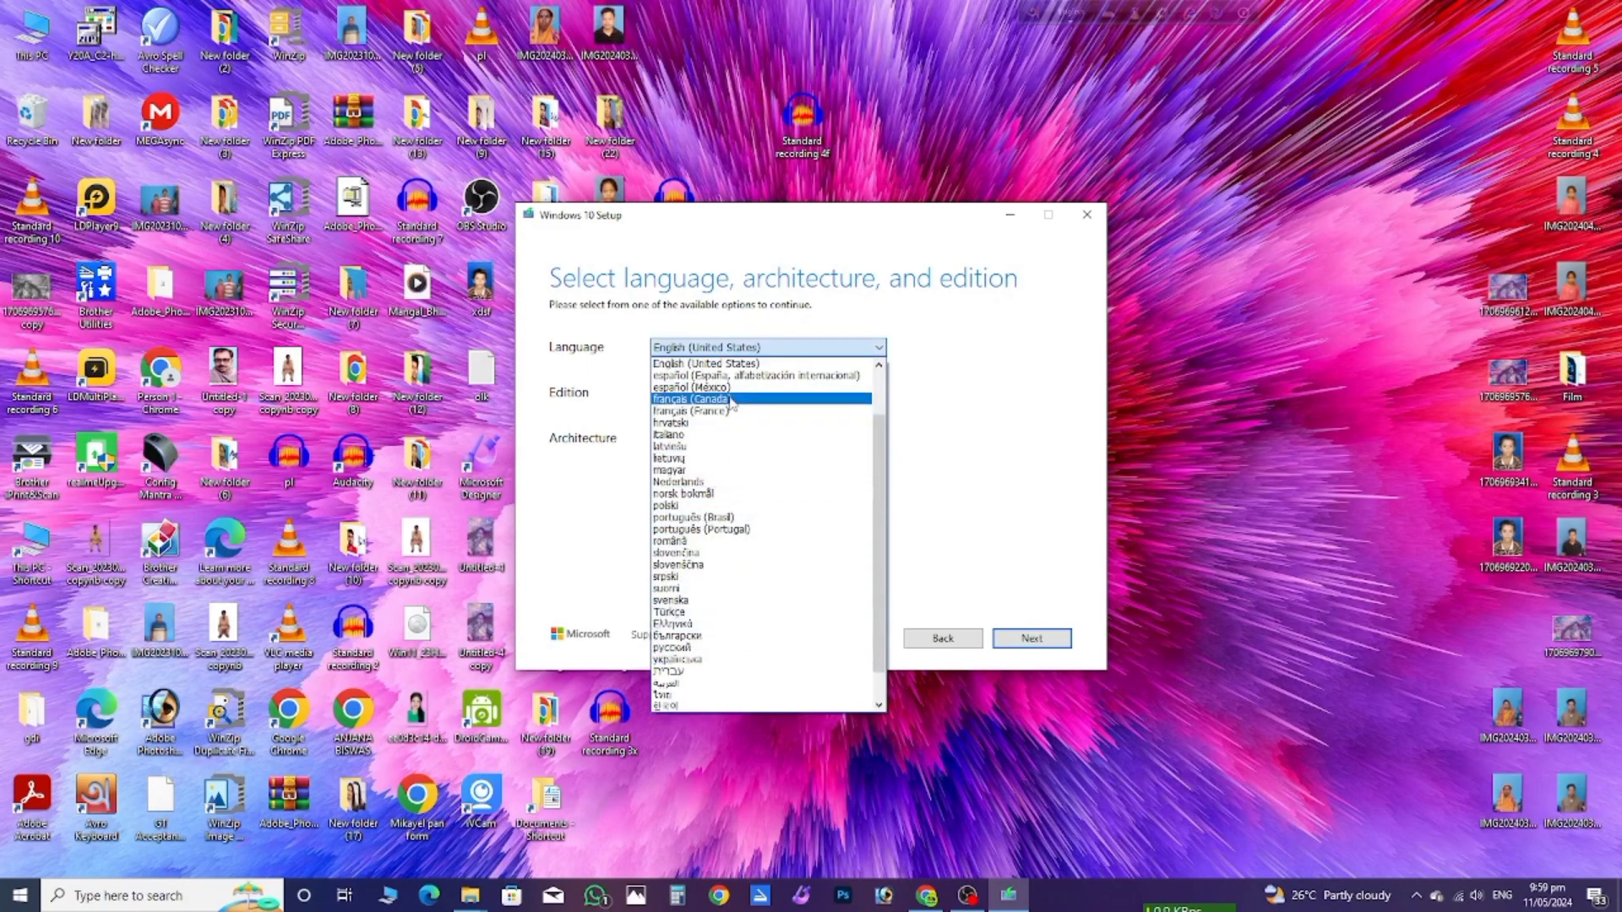
left_click(729, 364)
left_click(700, 394)
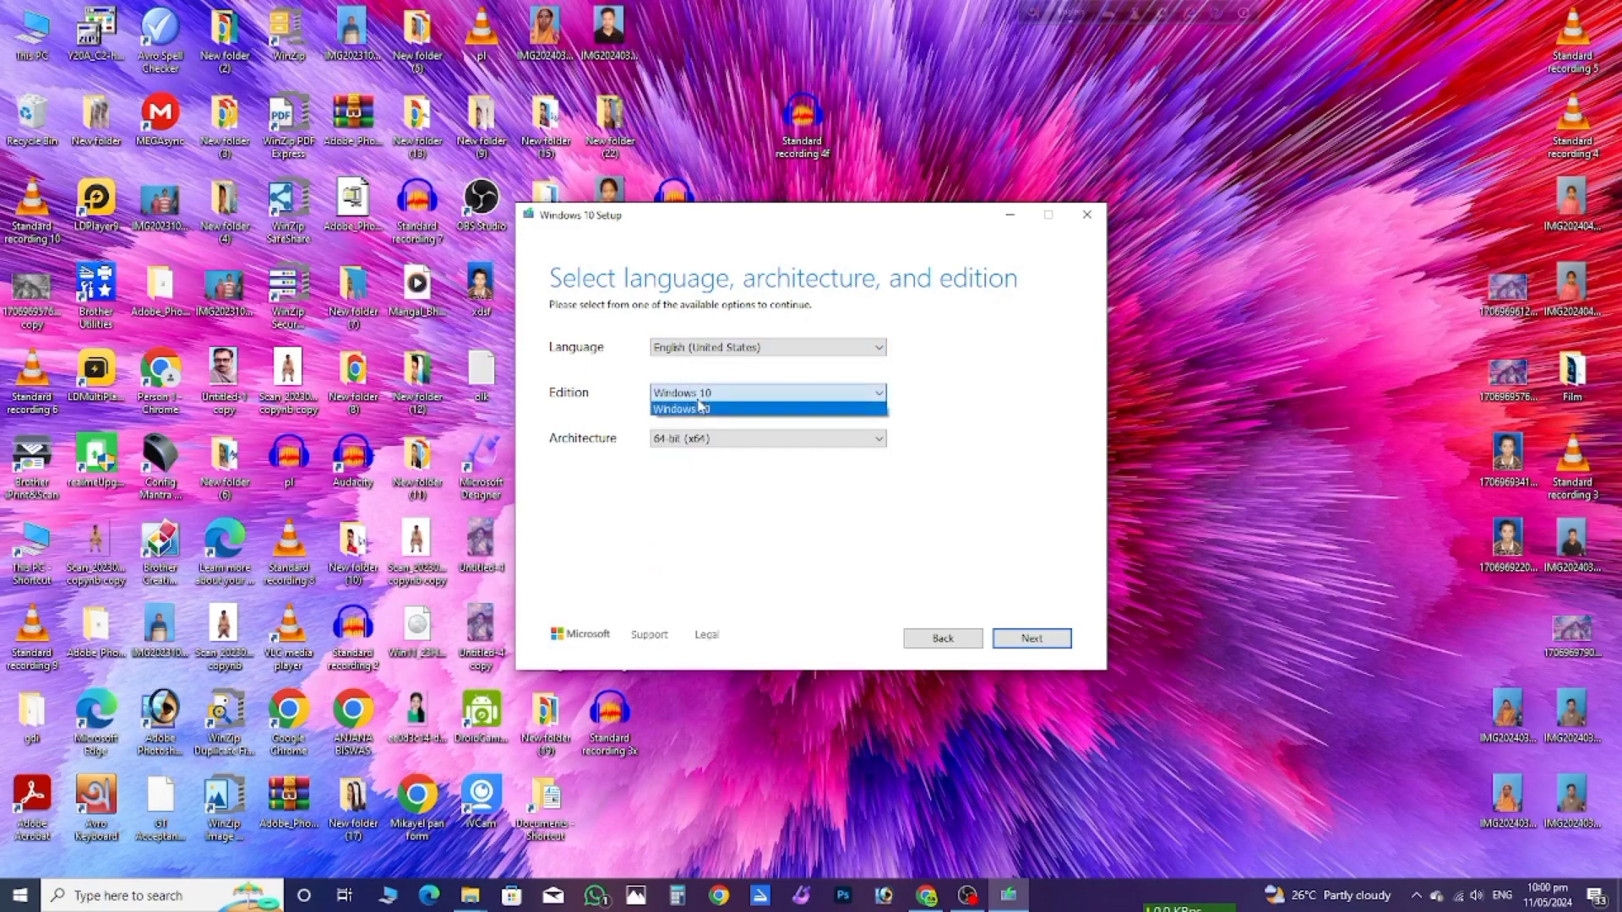
left_click(747, 414)
left_click(747, 438)
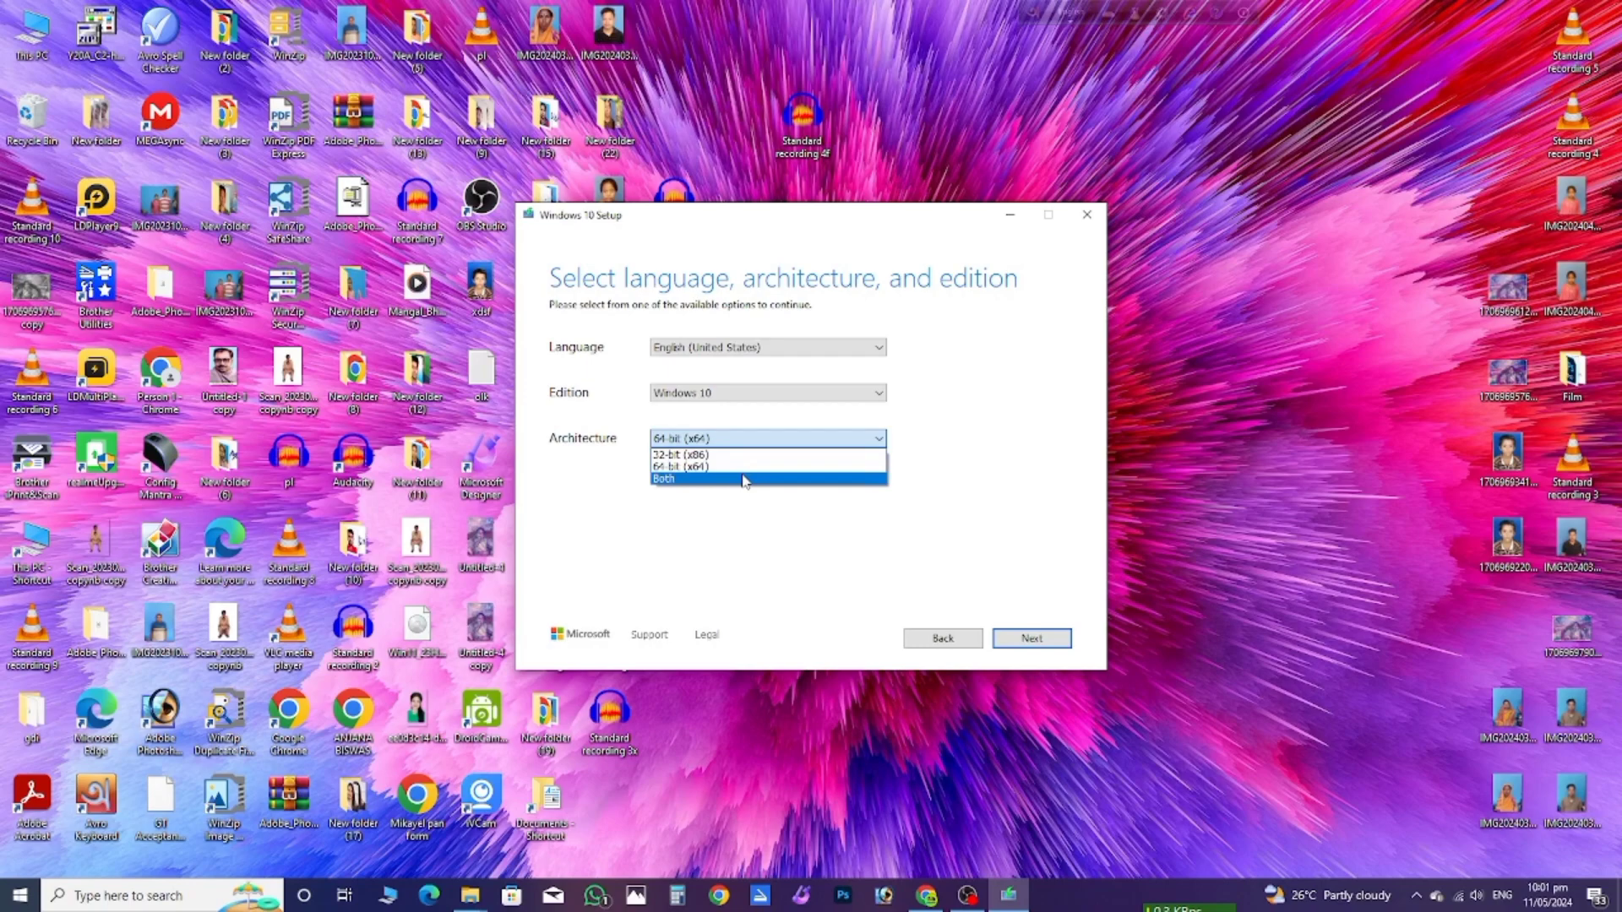
left_click(744, 479)
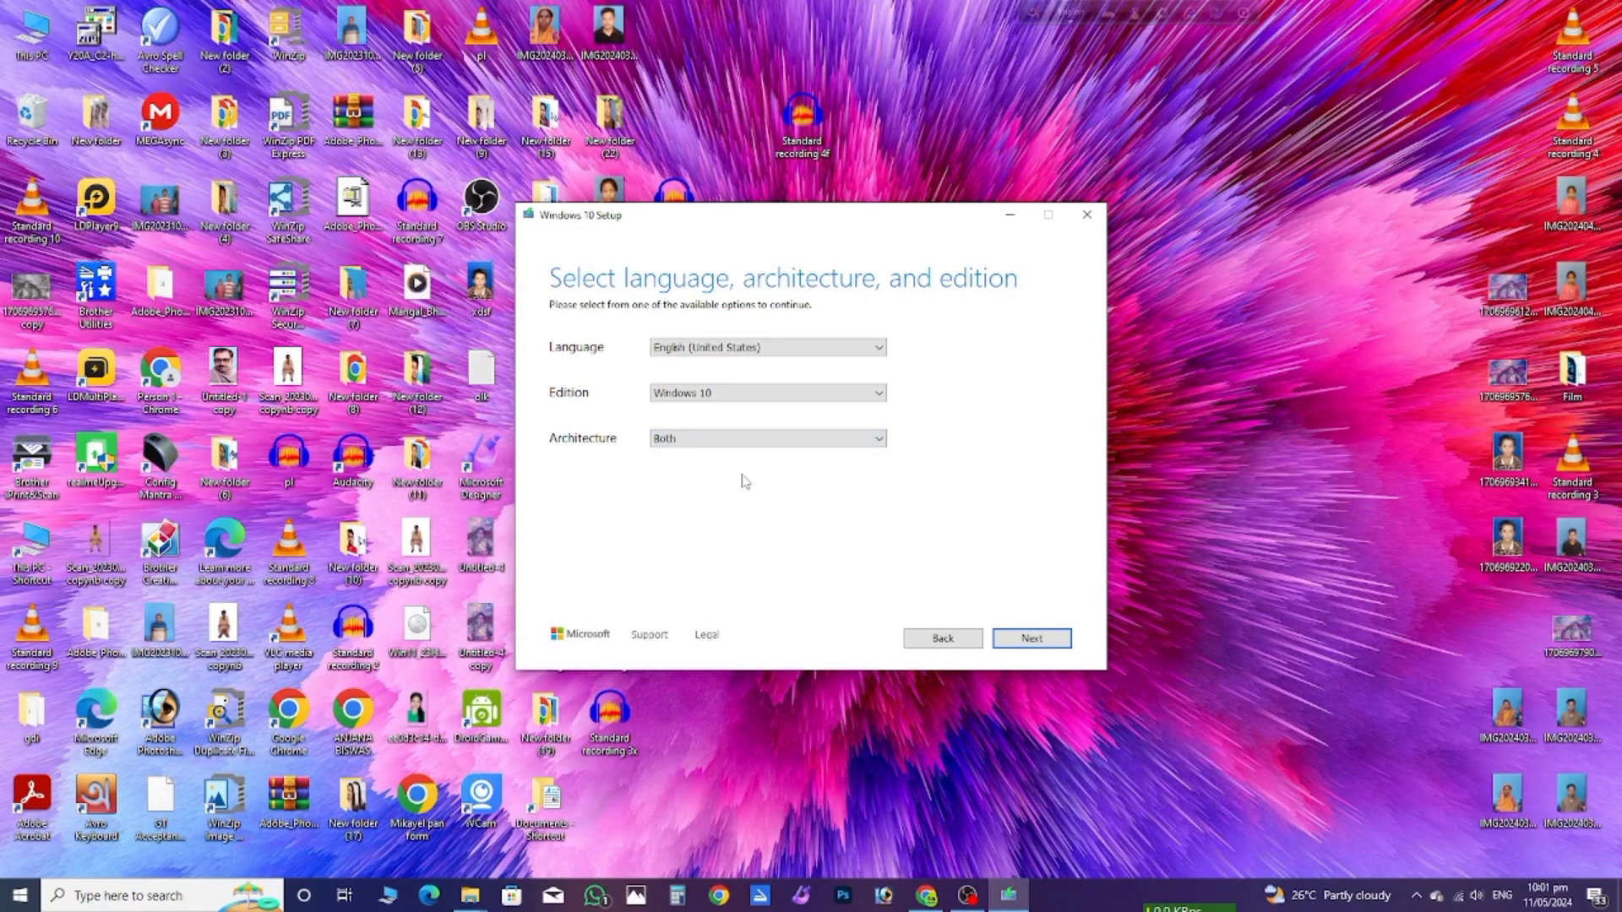
left_click(1052, 646)
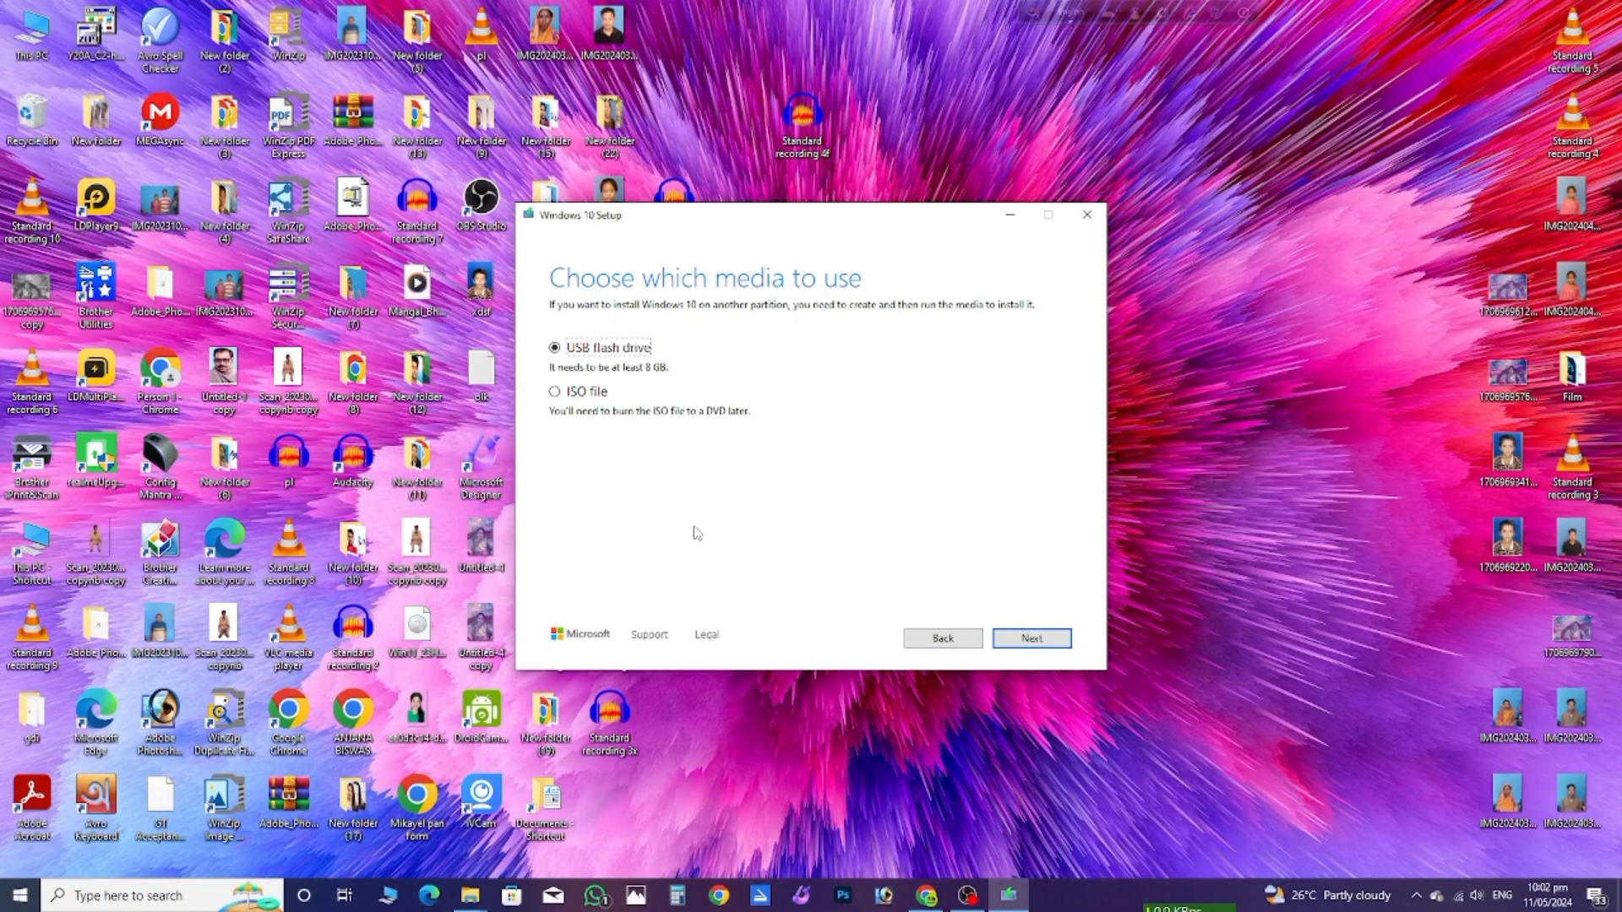
Choose ISO file as the media, save it as Windows in the Inbox folder under Documents > Fax, and finish the setup
left_click(554, 393)
left_click(1048, 646)
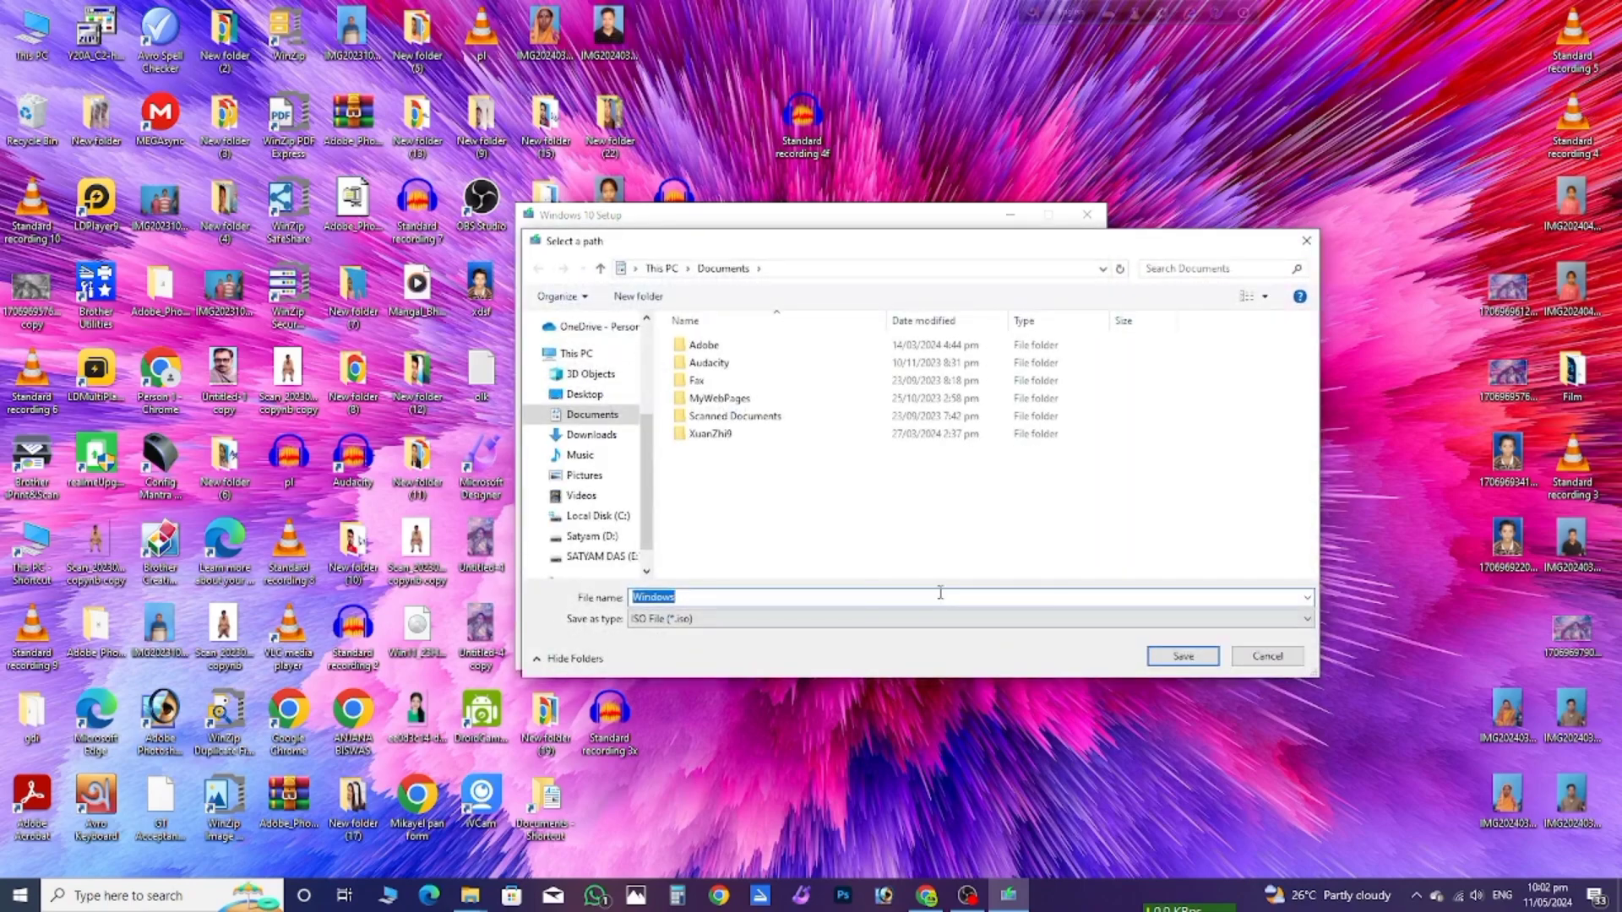
double_click(717, 383)
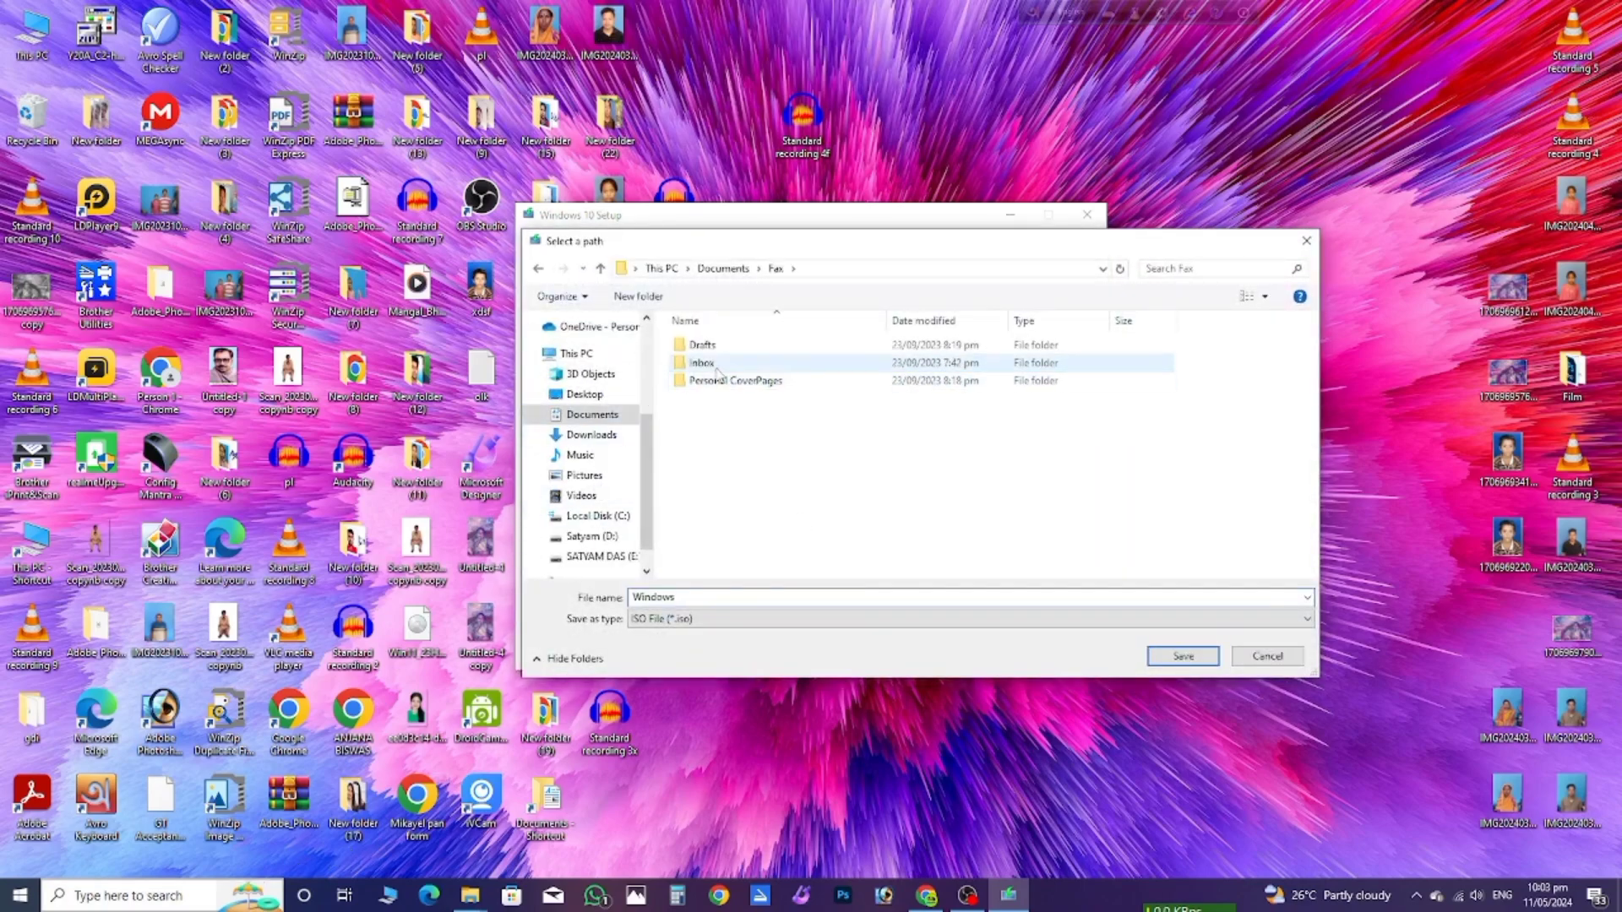
double_click(716, 364)
left_click(1176, 658)
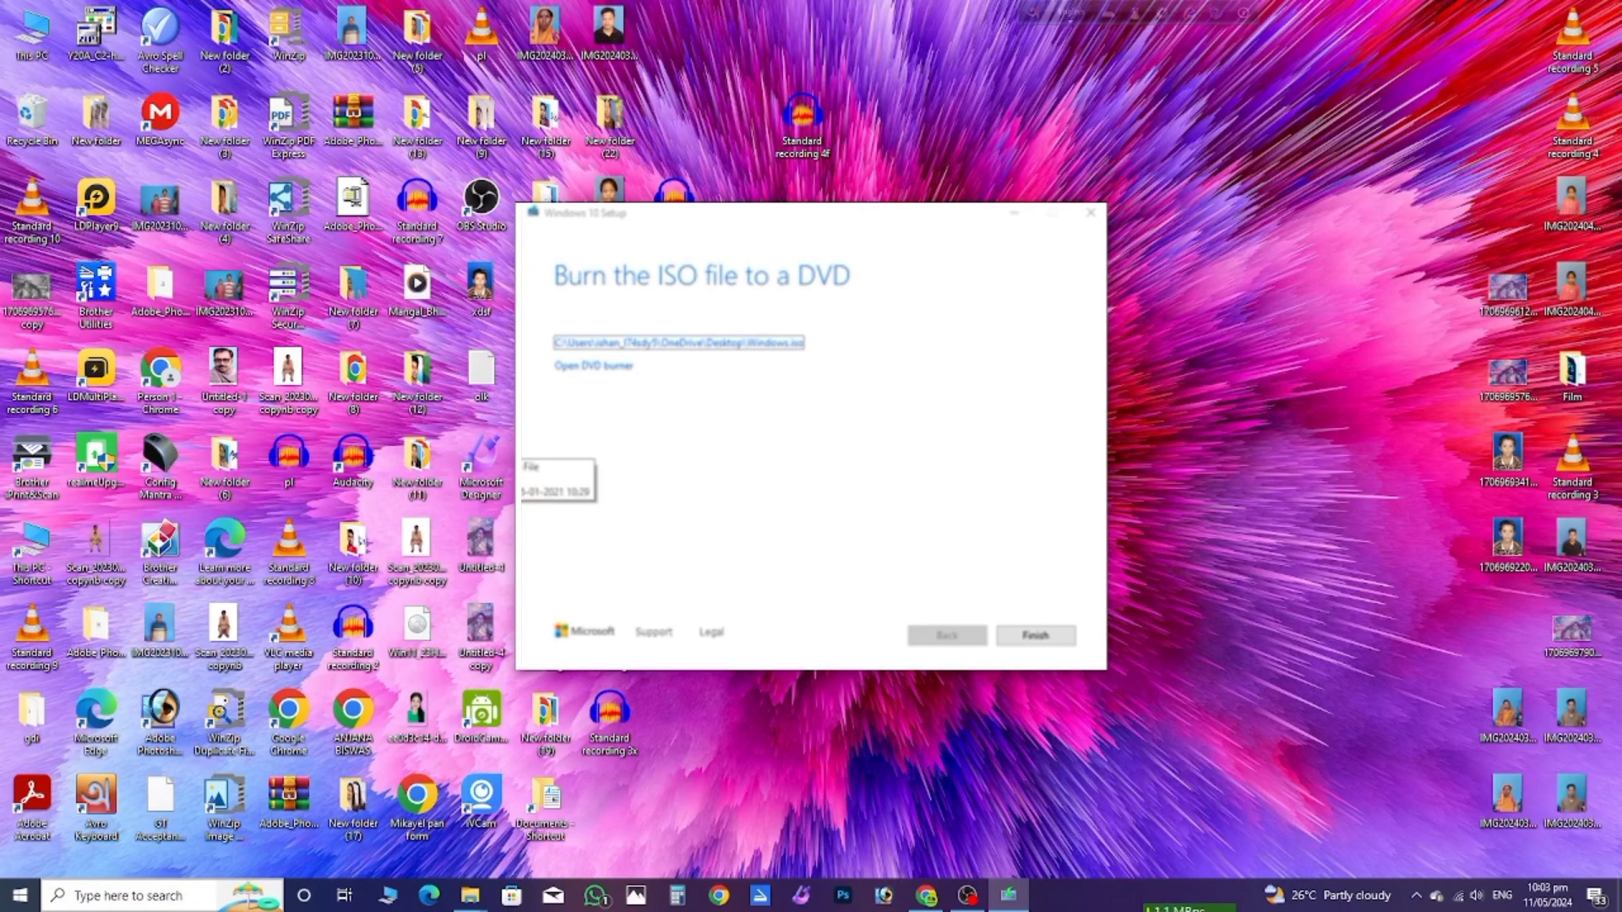
left_click(1032, 638)
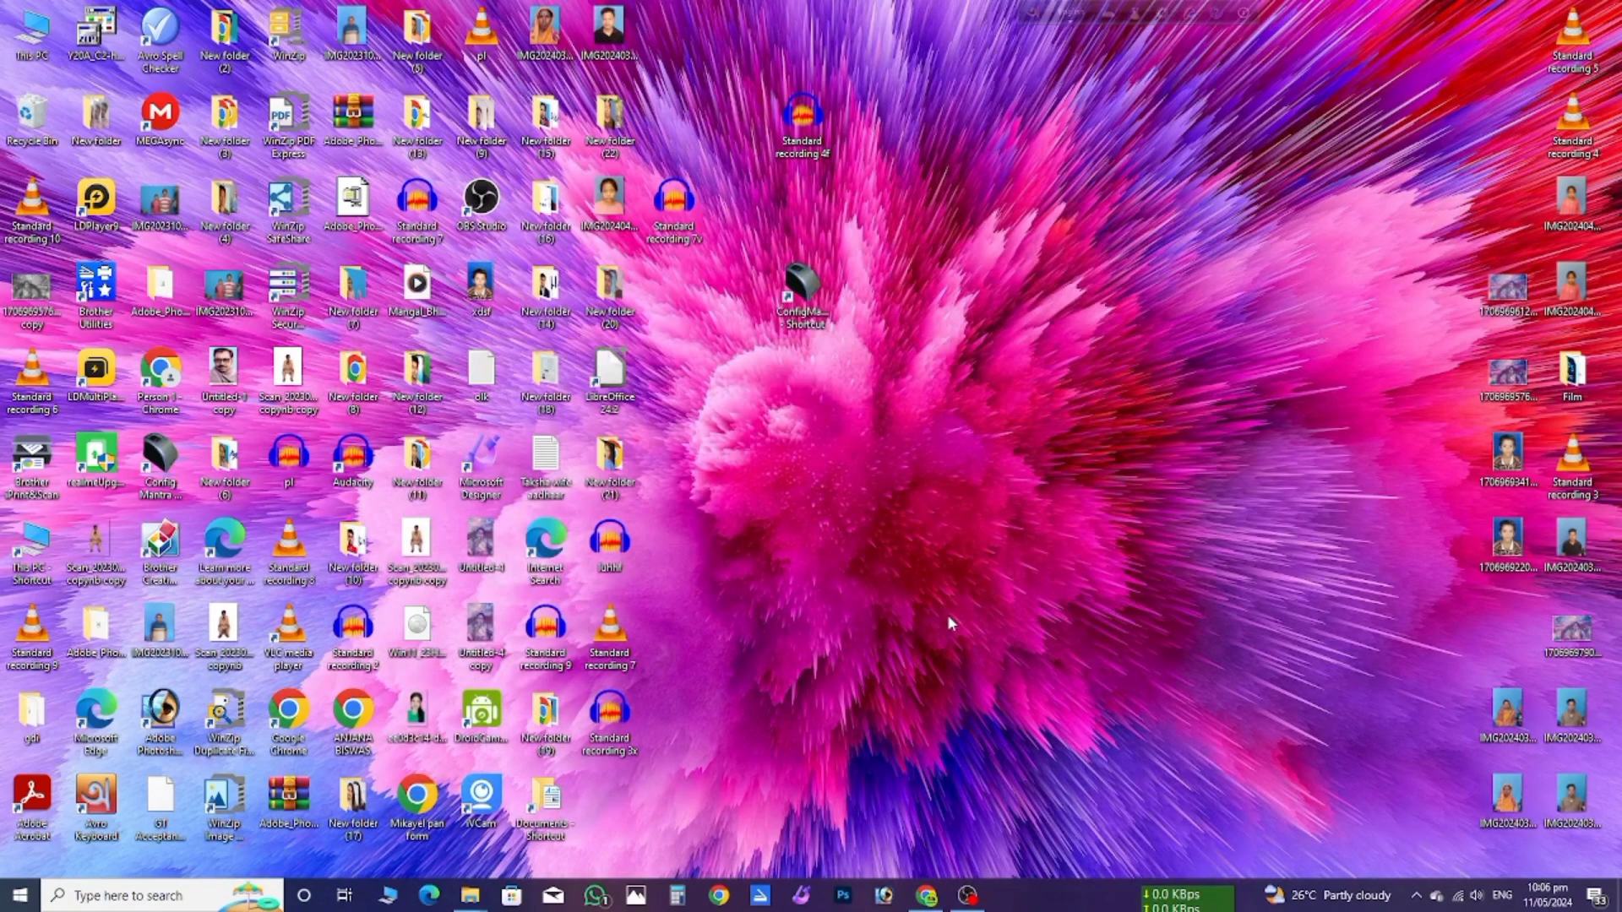
Switch to the Rufus website in the browser and download the portable Windows x64 release, rufus-4.4p.exe
left_click(927, 896)
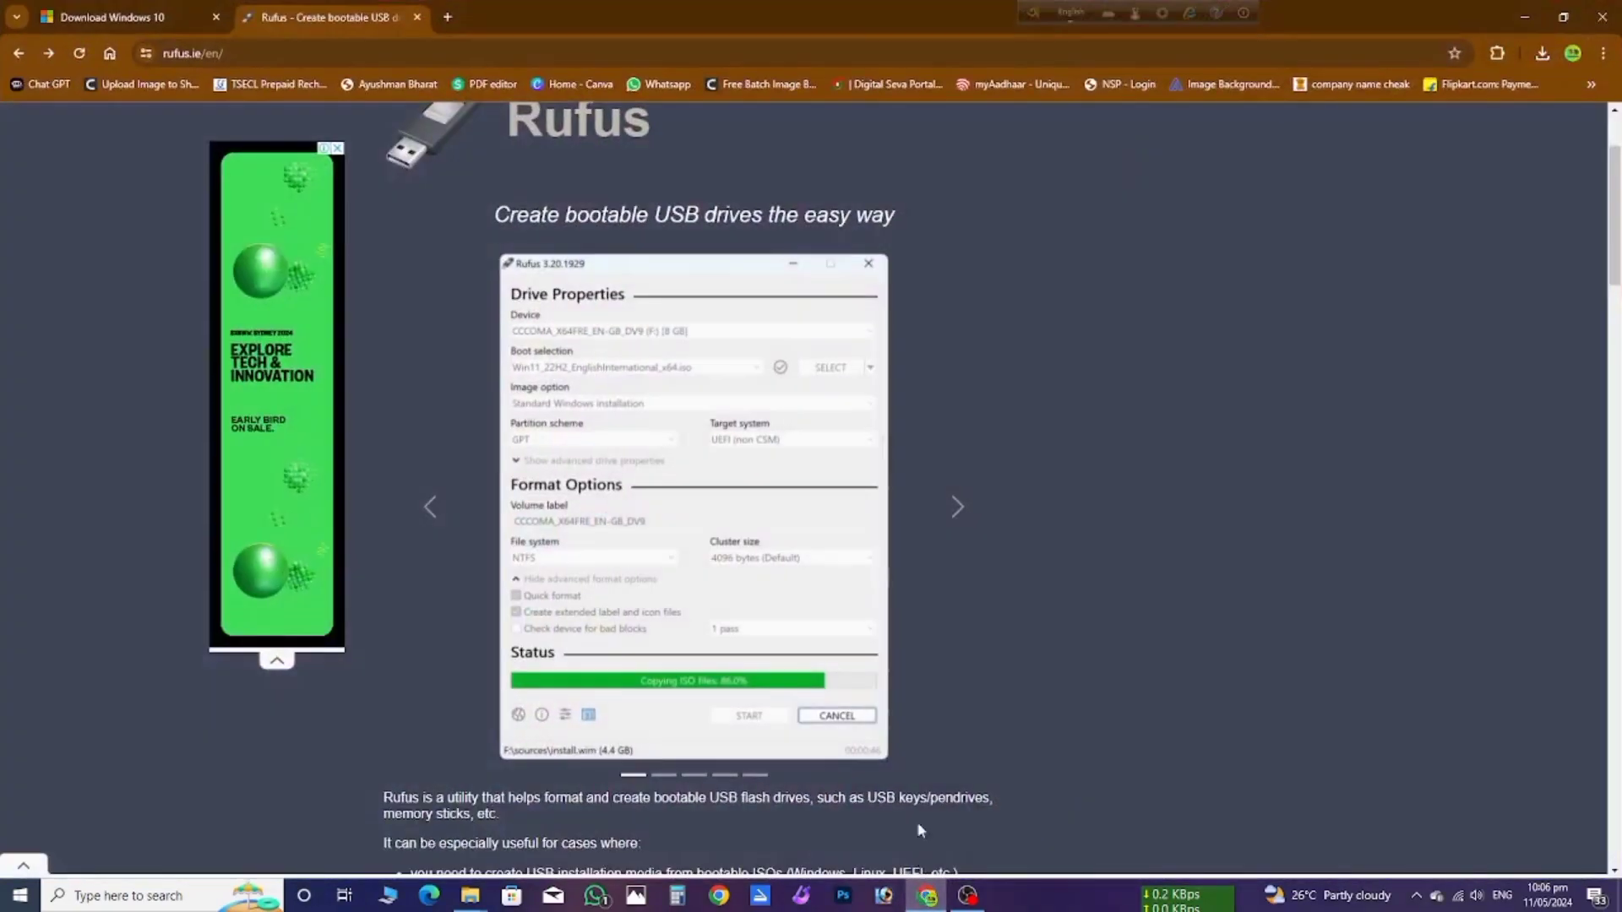
scroll(525, 370, "down", 3)
scroll(437, 490, "up", 5)
scroll(436, 490, "down", 13)
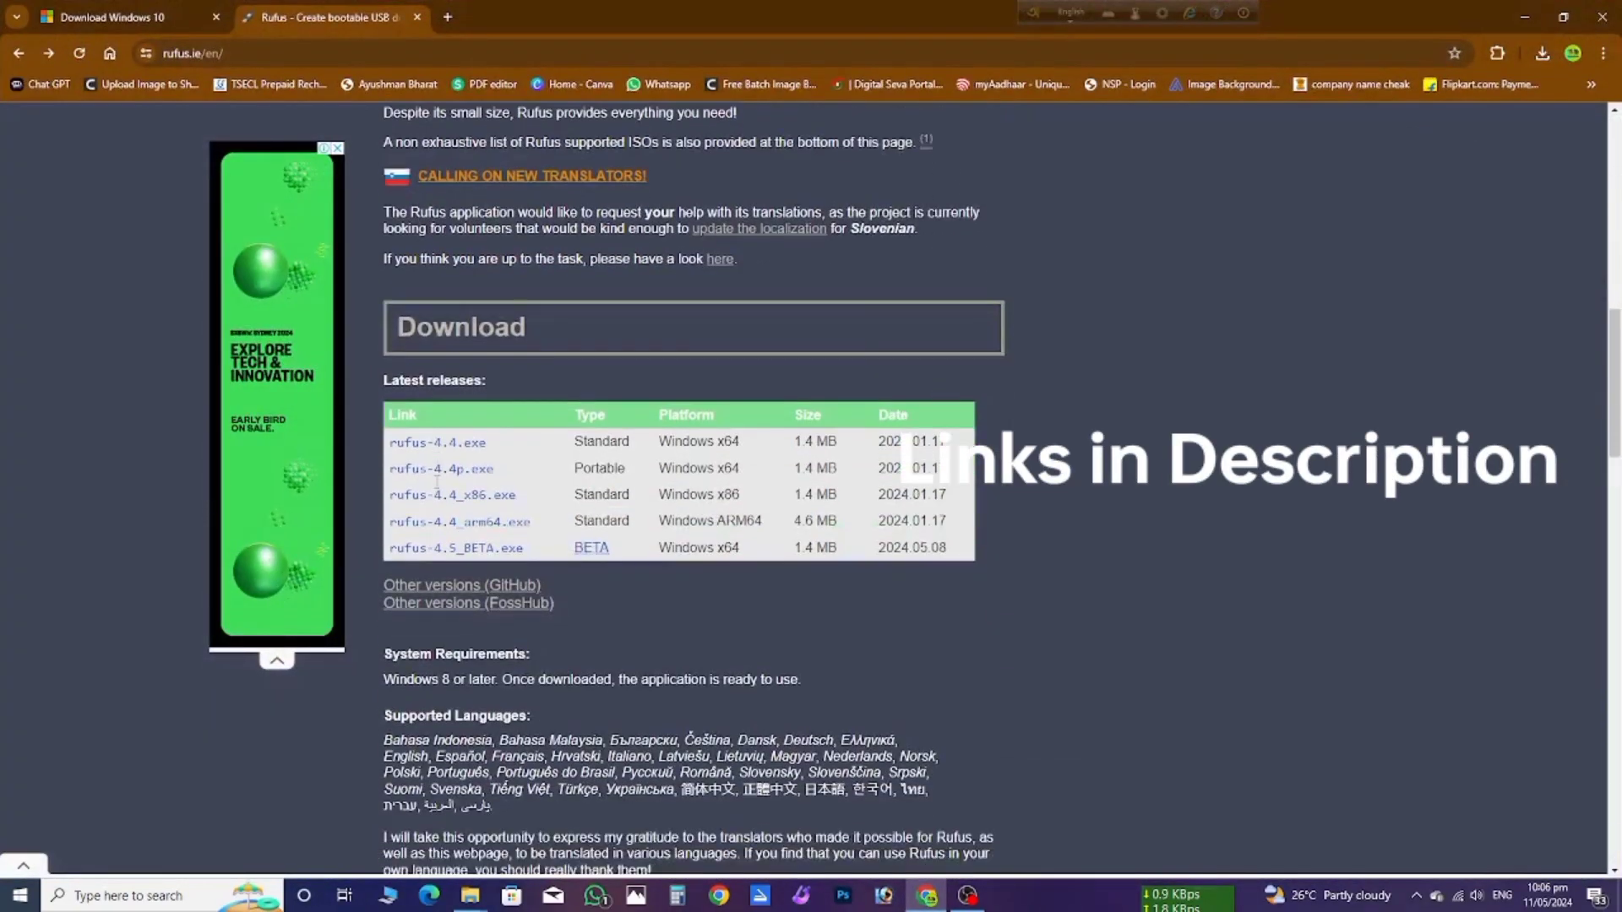
scroll(437, 482, "up", 2)
scroll(633, 307, "up", 2)
scroll(636, 314, "up", 4)
scroll(378, 418, "down", 7)
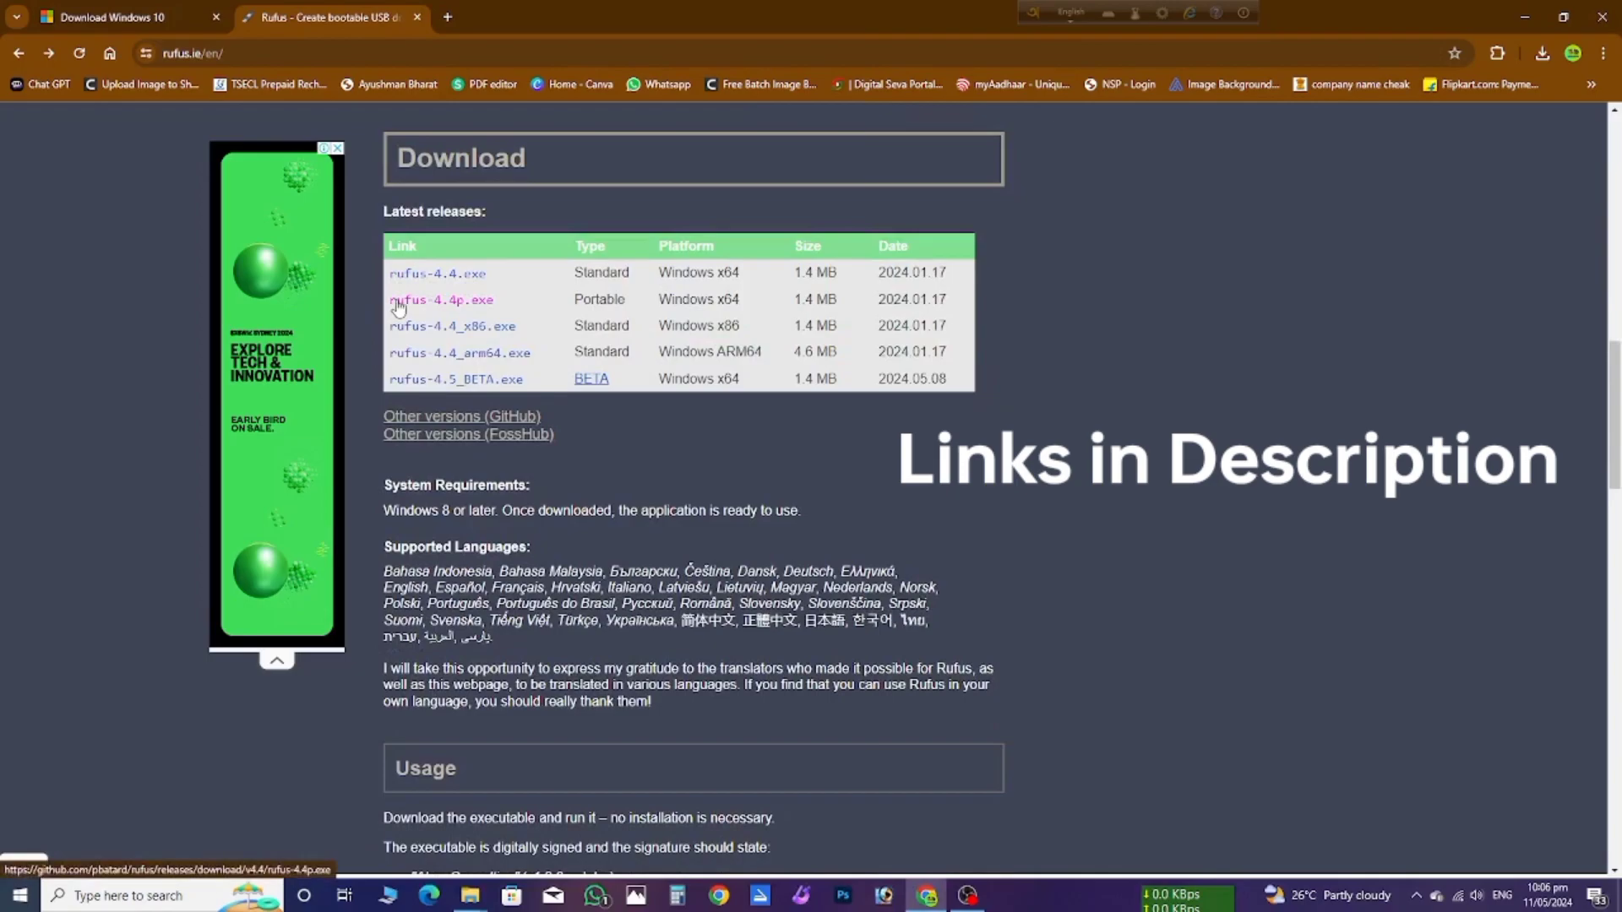
left_click(476, 311)
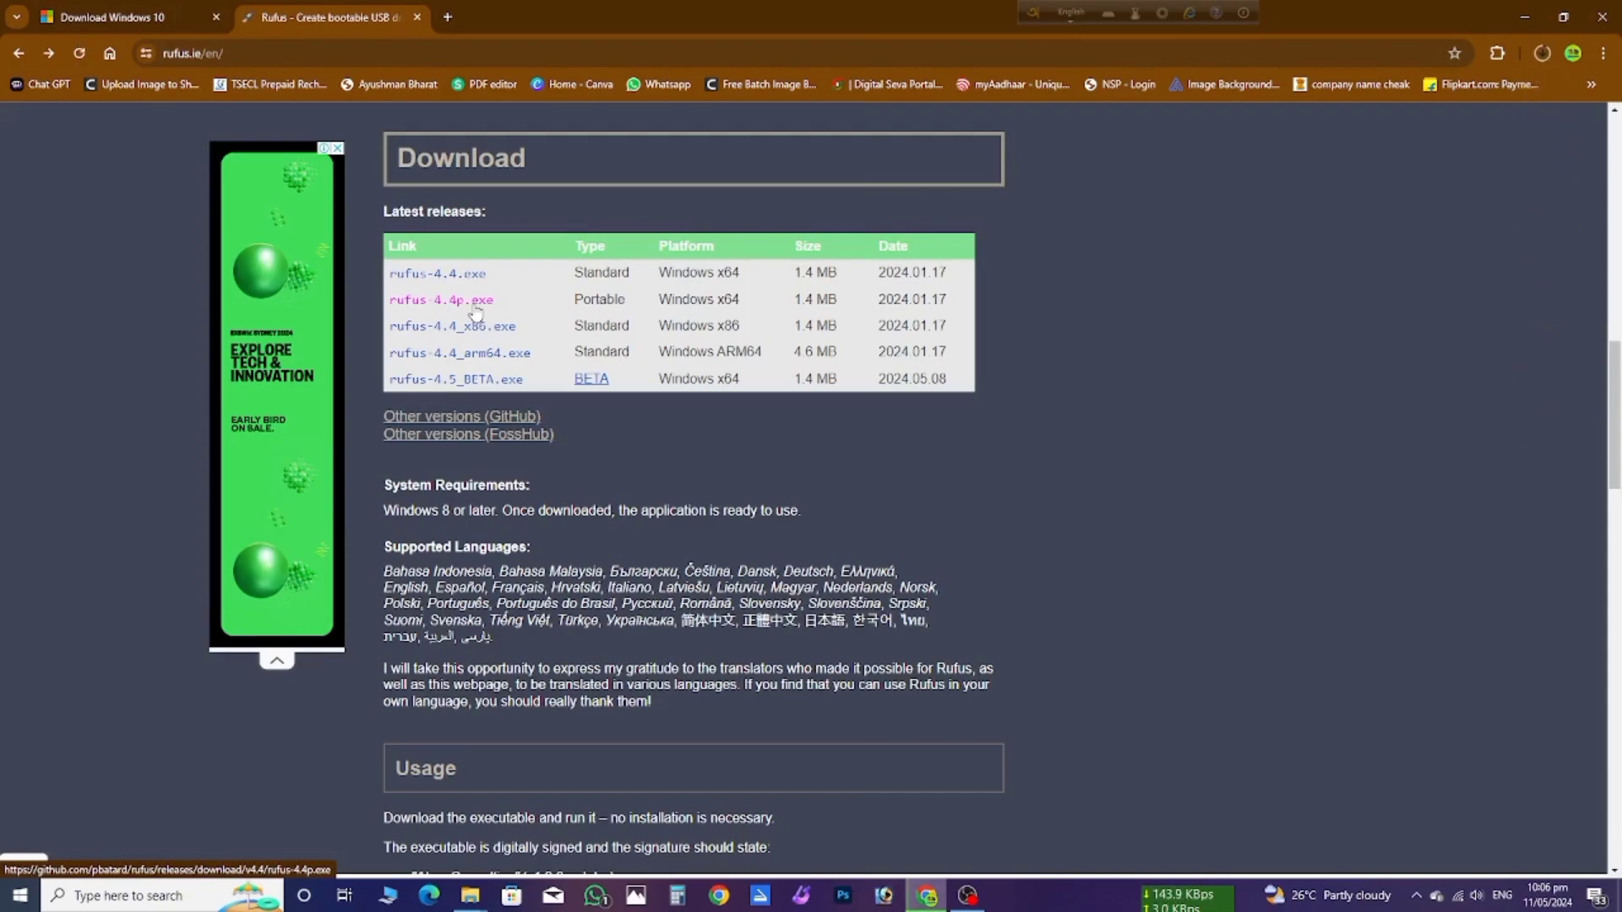
Run the downloaded rufus-4.4p and minimize the Downloads folder window
left_click(1543, 54)
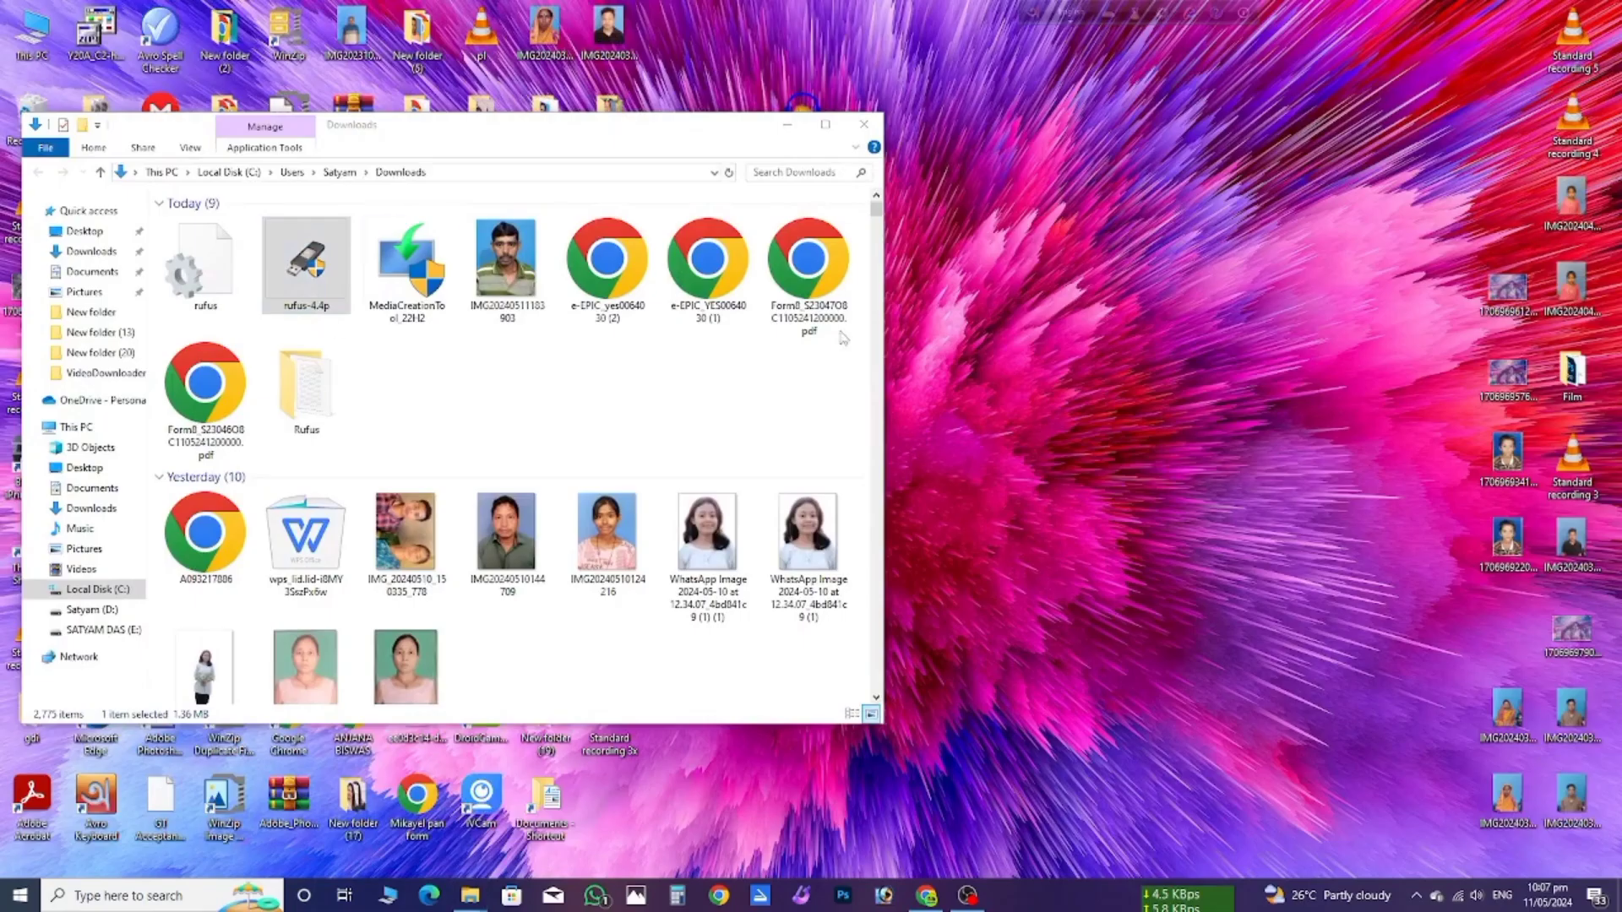
double_click(313, 273)
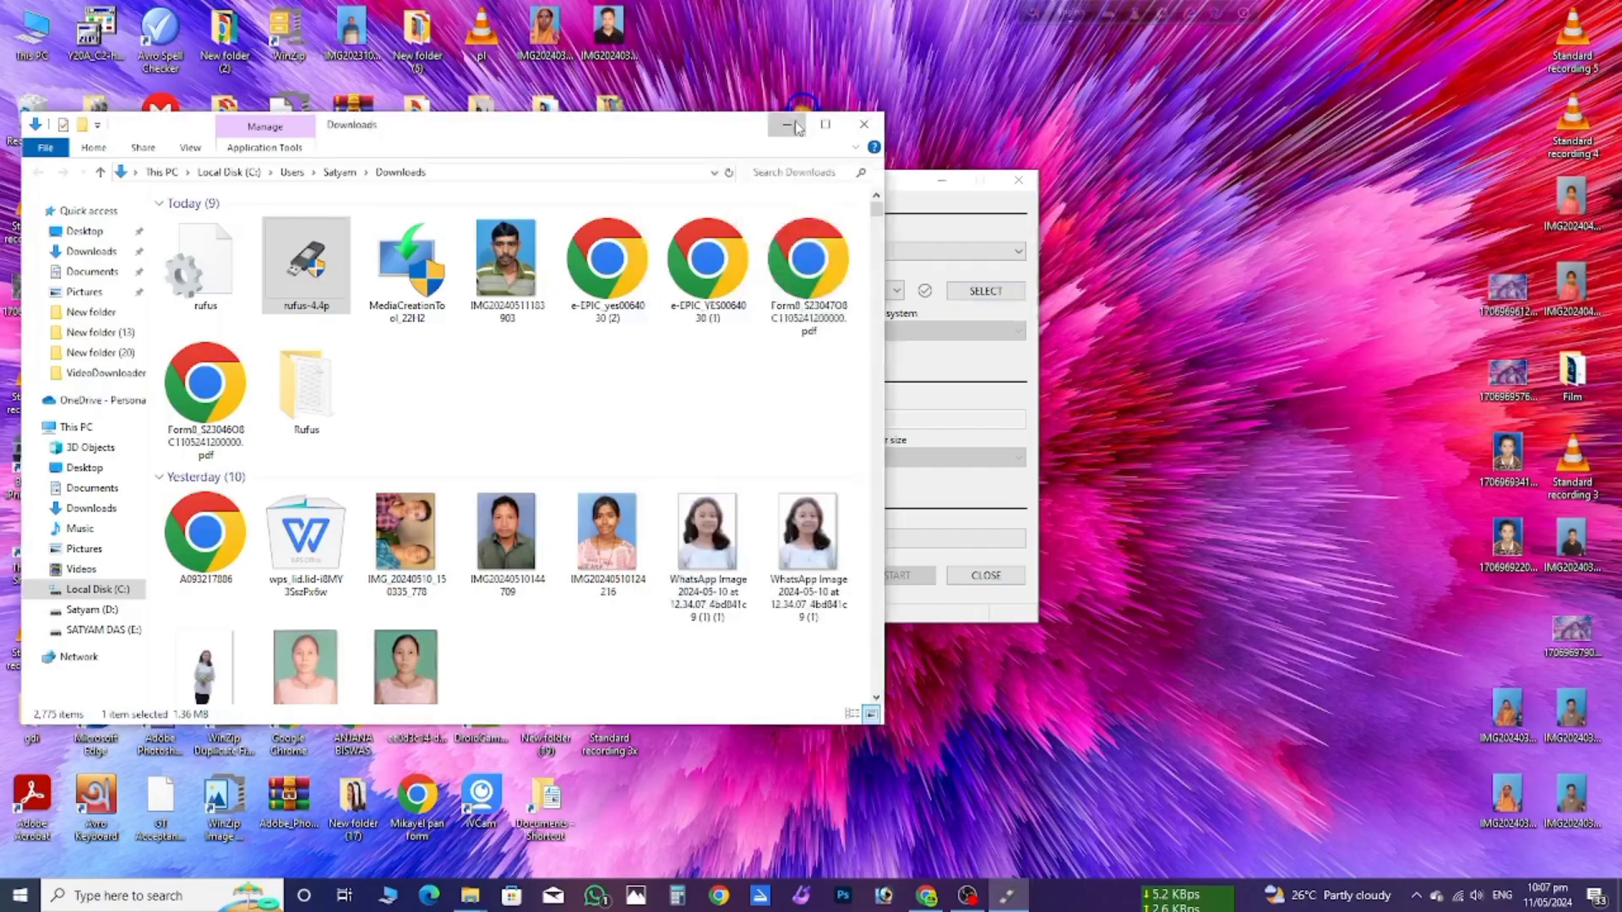
left_click(792, 122)
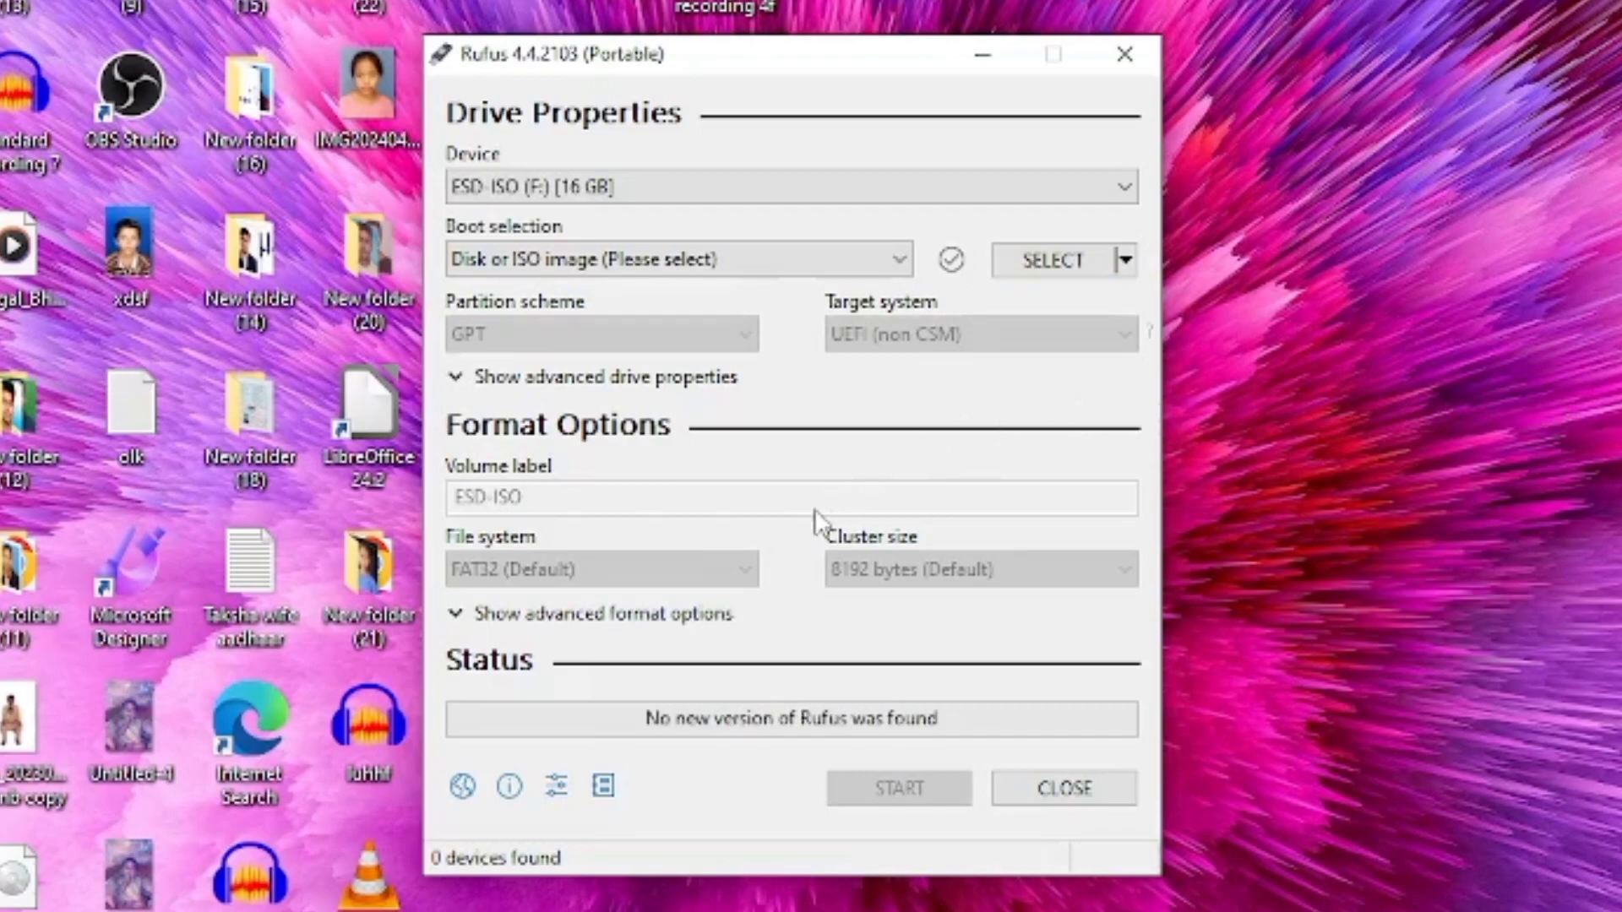
Select ESD-ISO (F:) [16 GB] as the device and Disk or ISO image as the boot selection
left_click(627, 186)
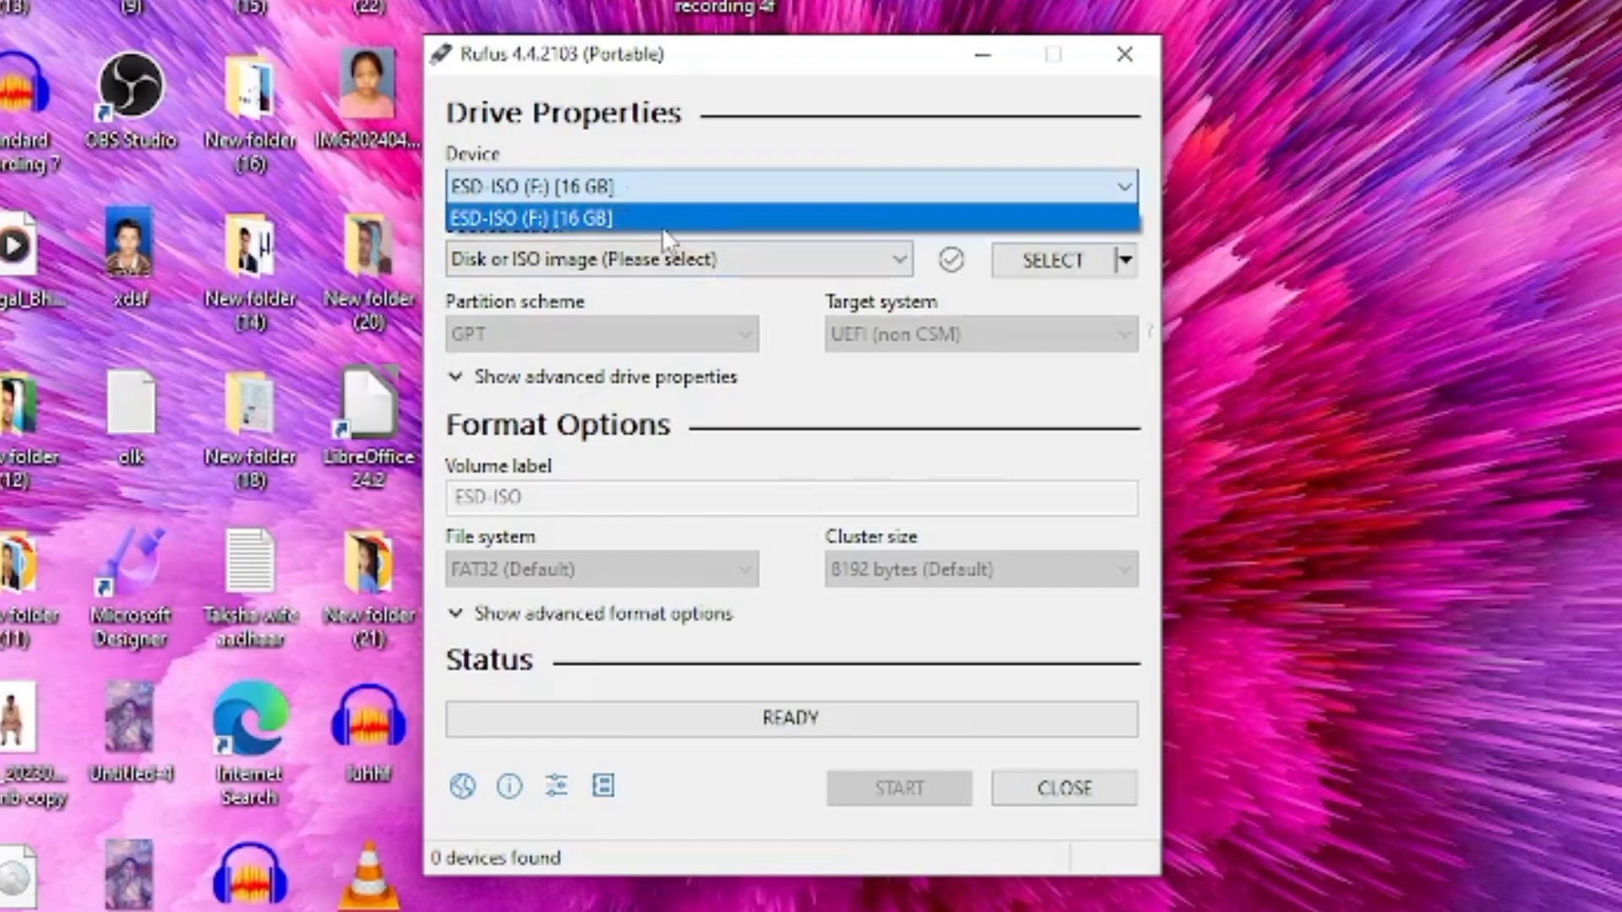
left_click(627, 222)
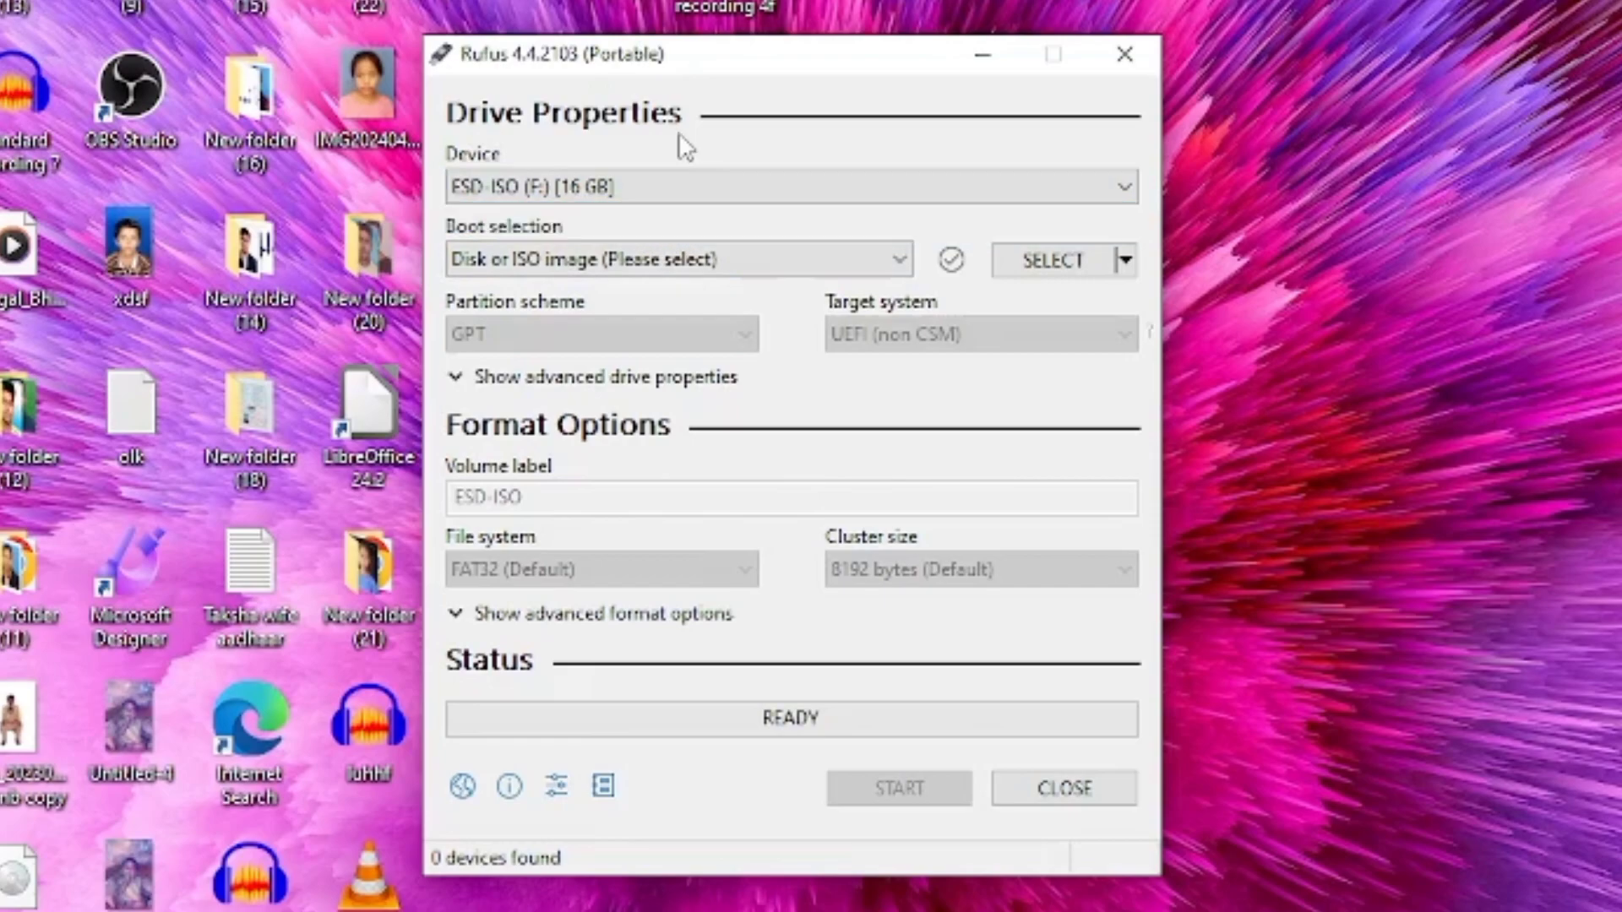
left_click(672, 262)
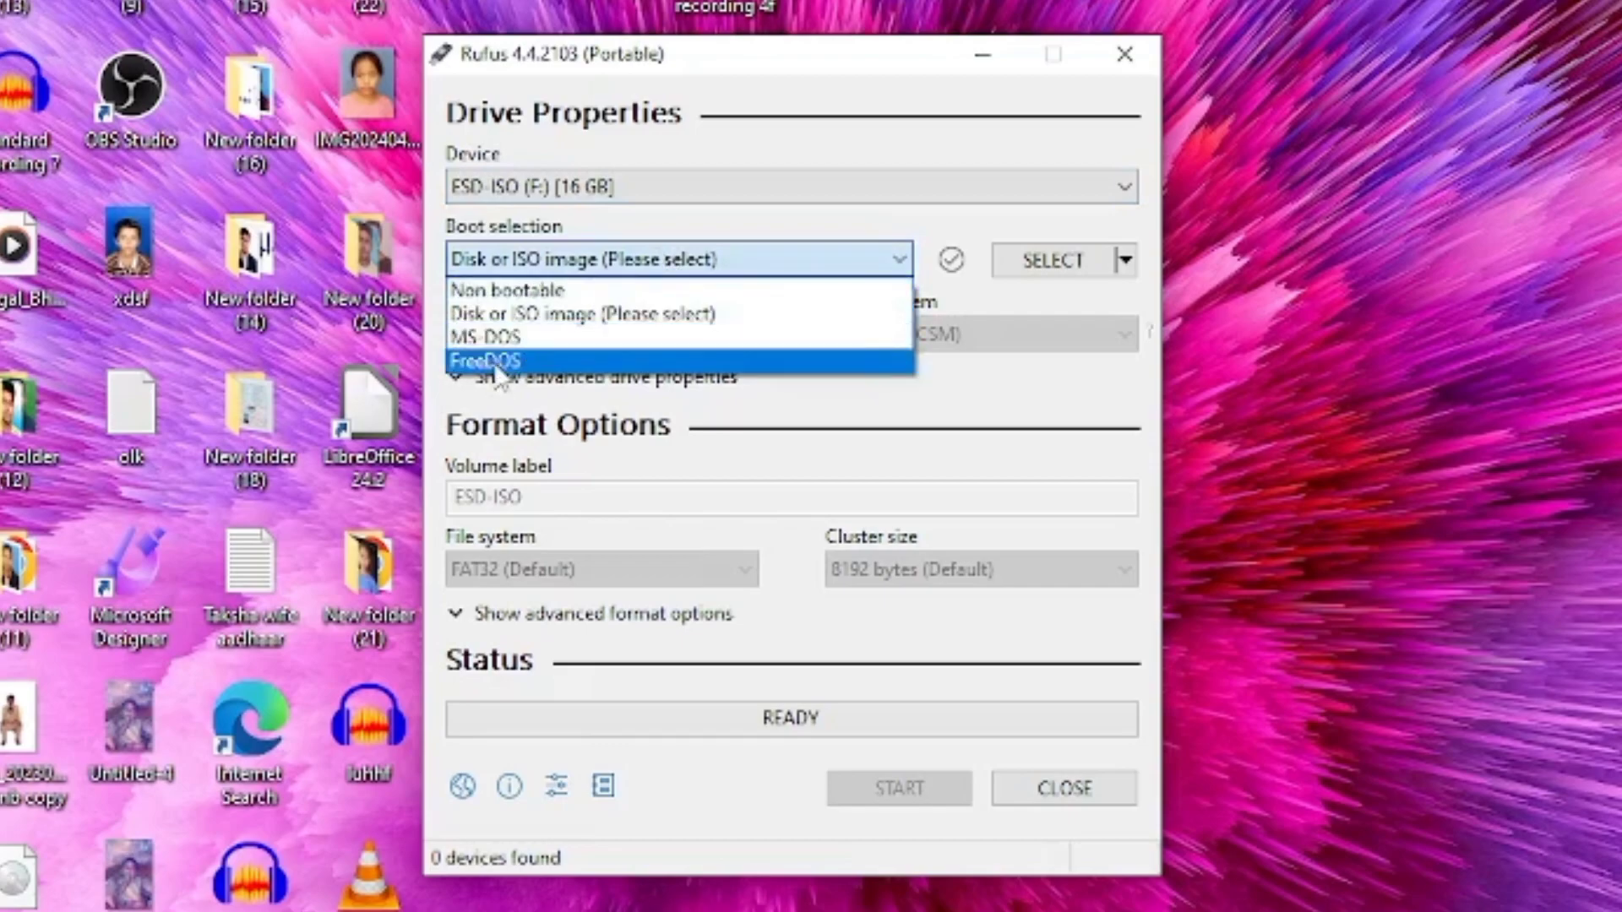
left_click(623, 317)
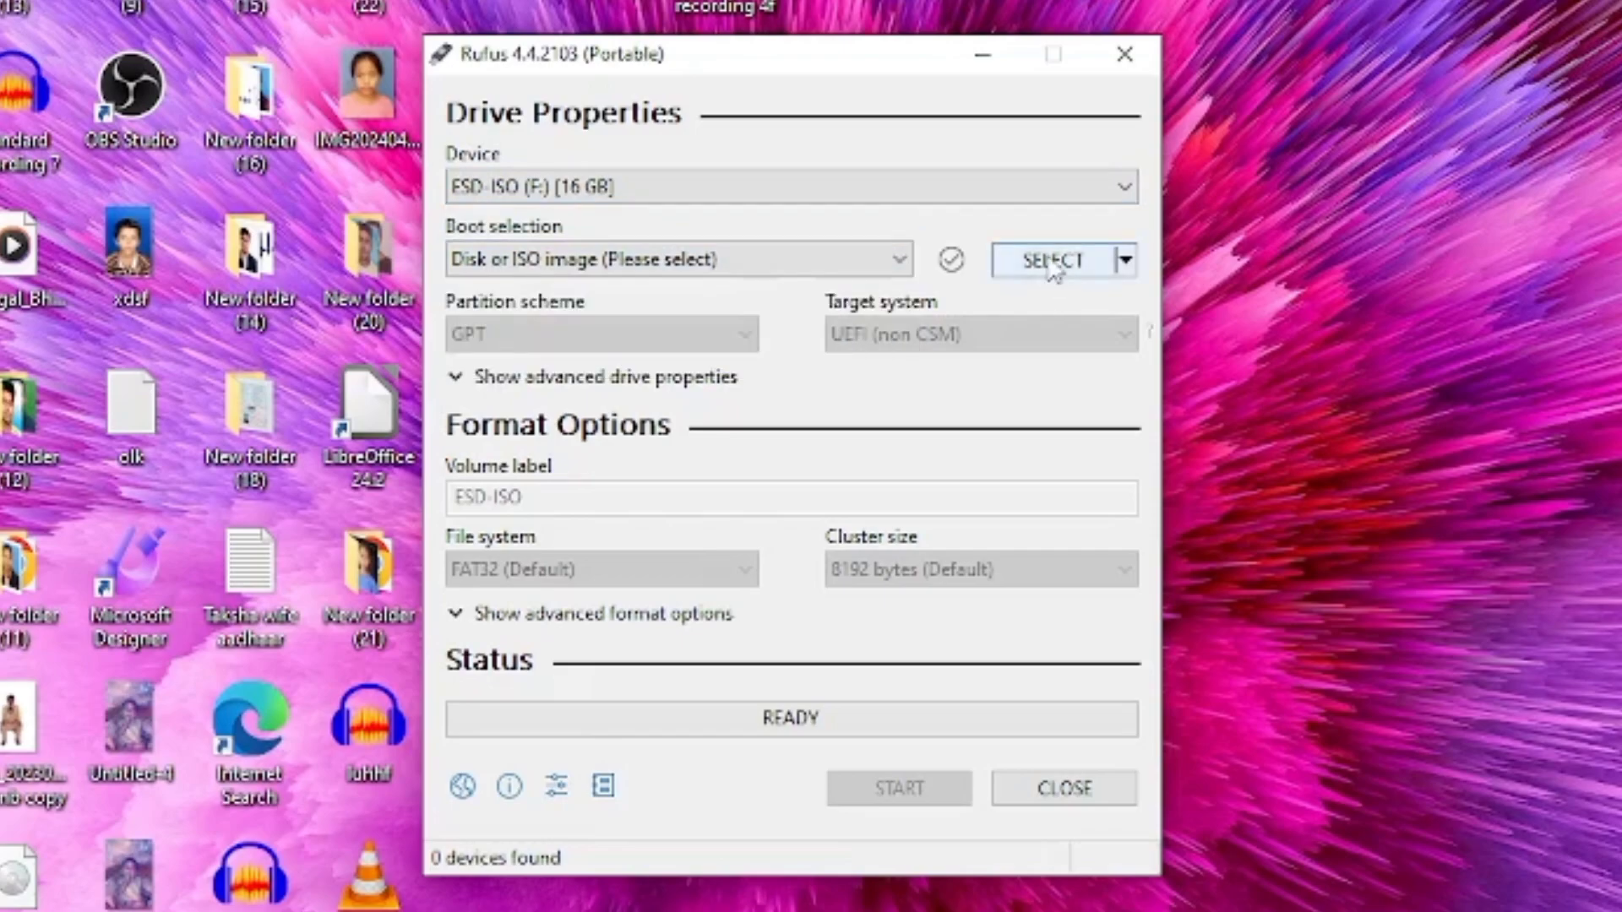
Load the Windows disc image from New folder on Local Disk (C:) as the boot image
left_click(1050, 260)
scroll(541, 659, "down", 3)
left_click(540, 651)
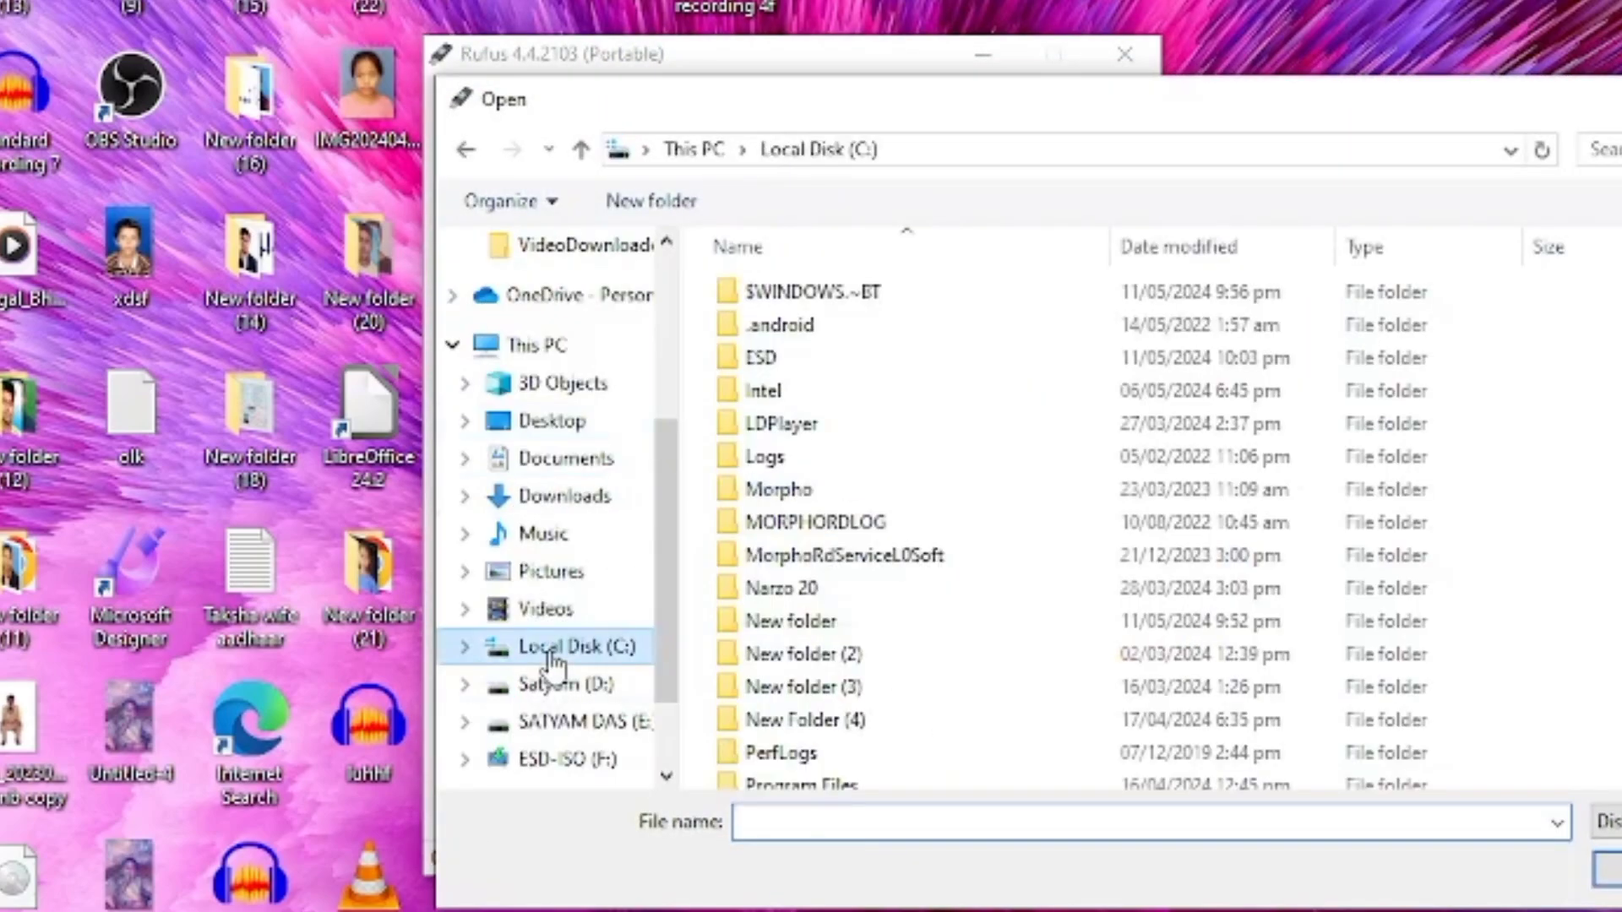
double_click(786, 624)
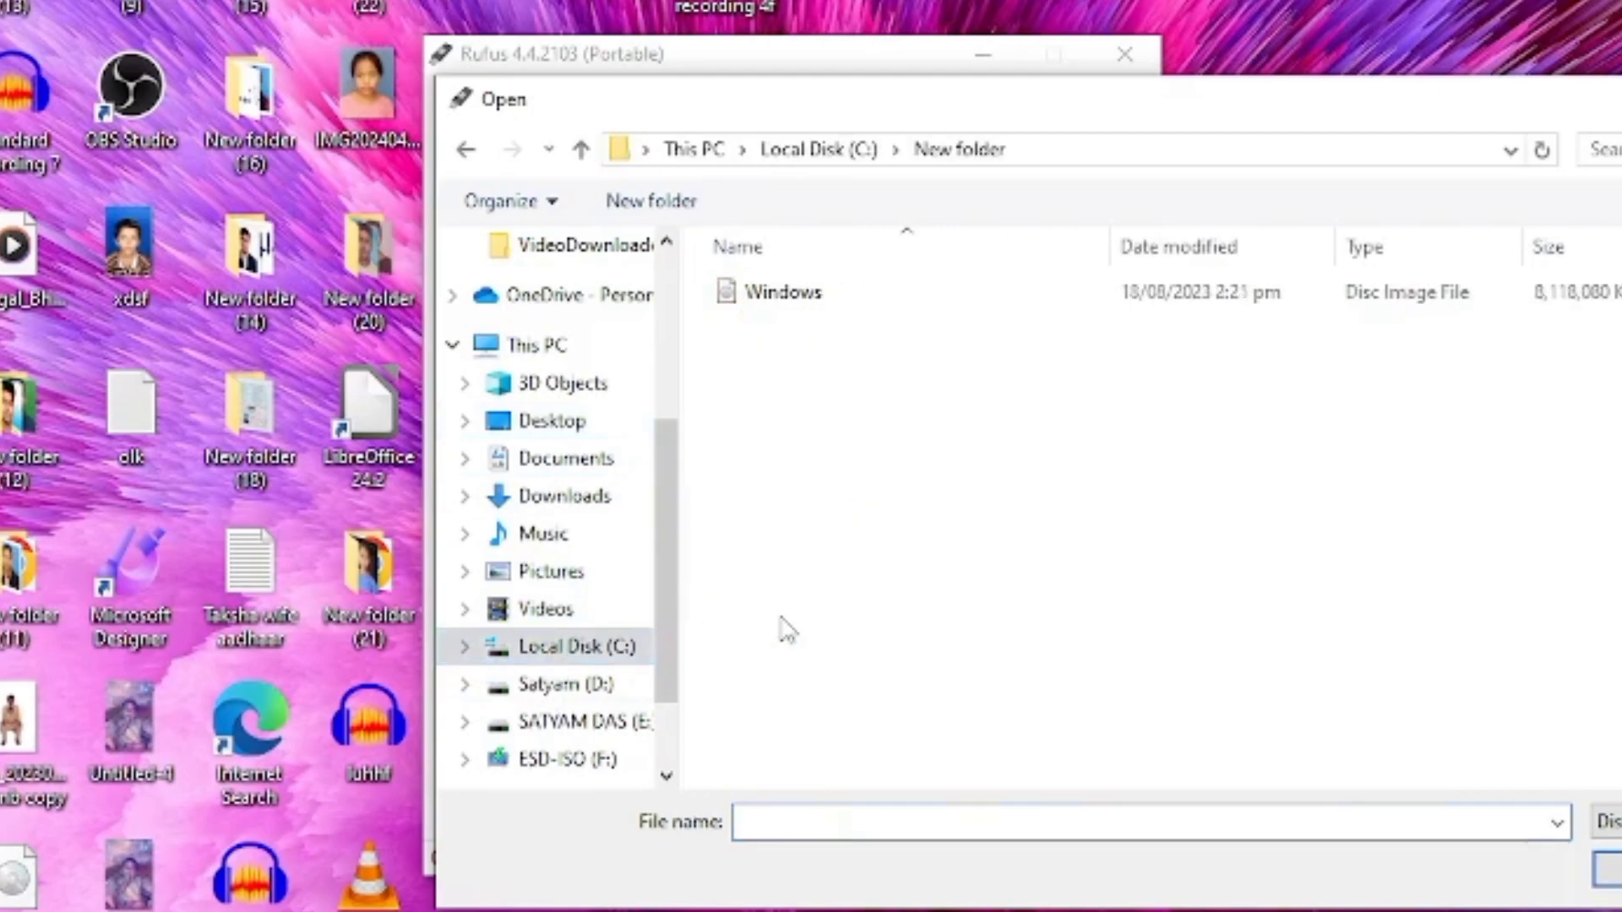
left_click(807, 296)
double_click(807, 296)
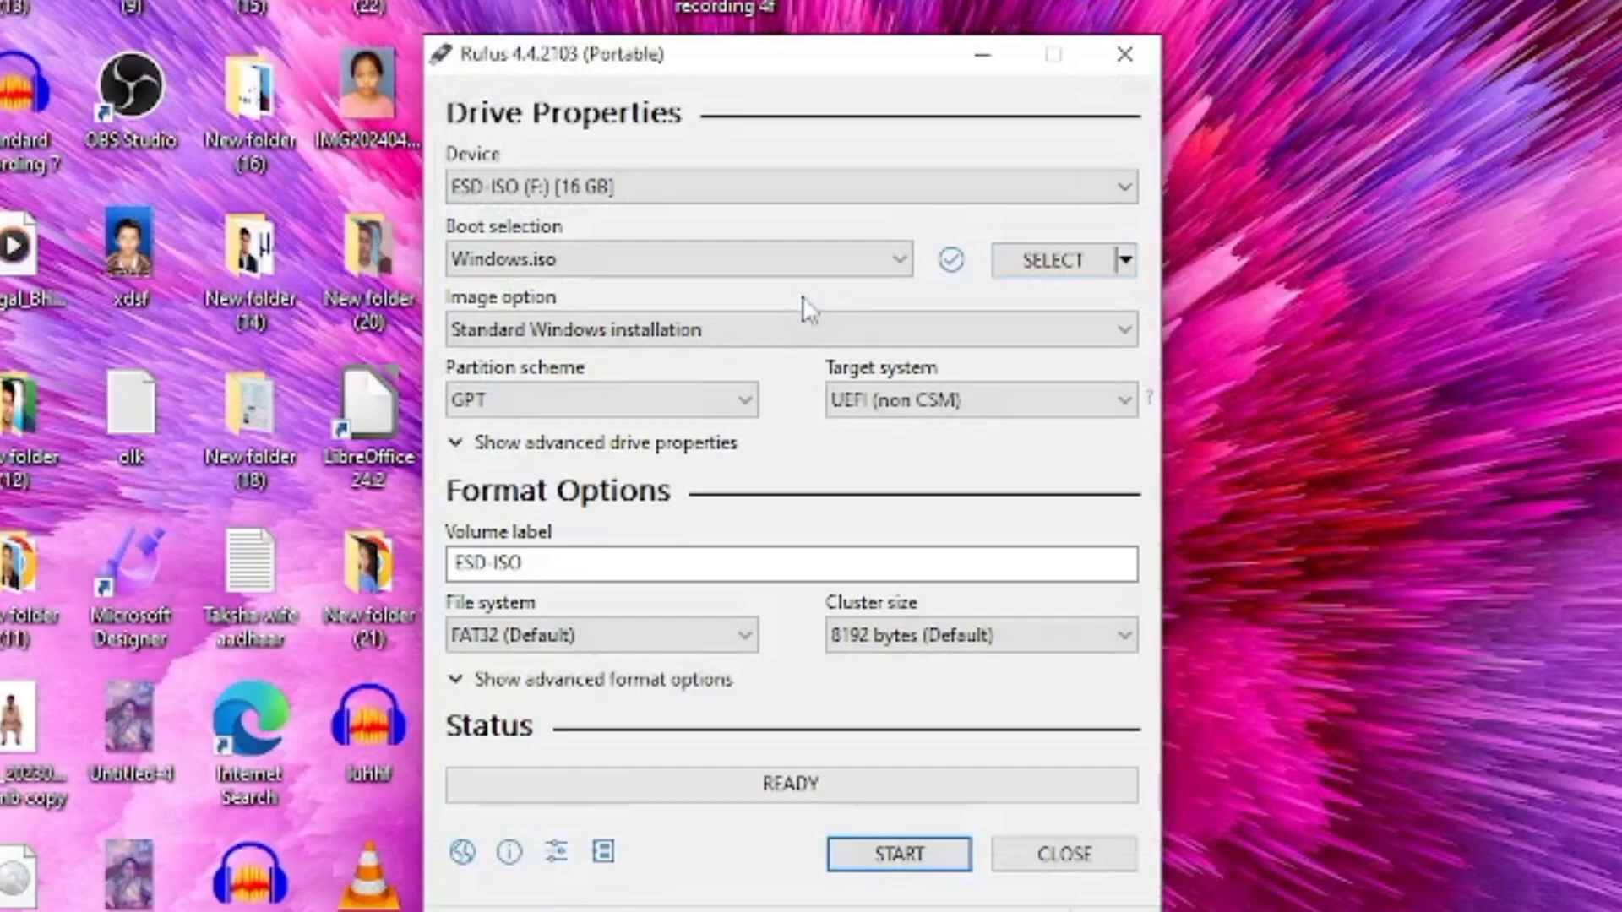
Choose Standard Windows installation as the image option and start writing the USB drive, accepting the default customization and the data erasure
left_click(661, 332)
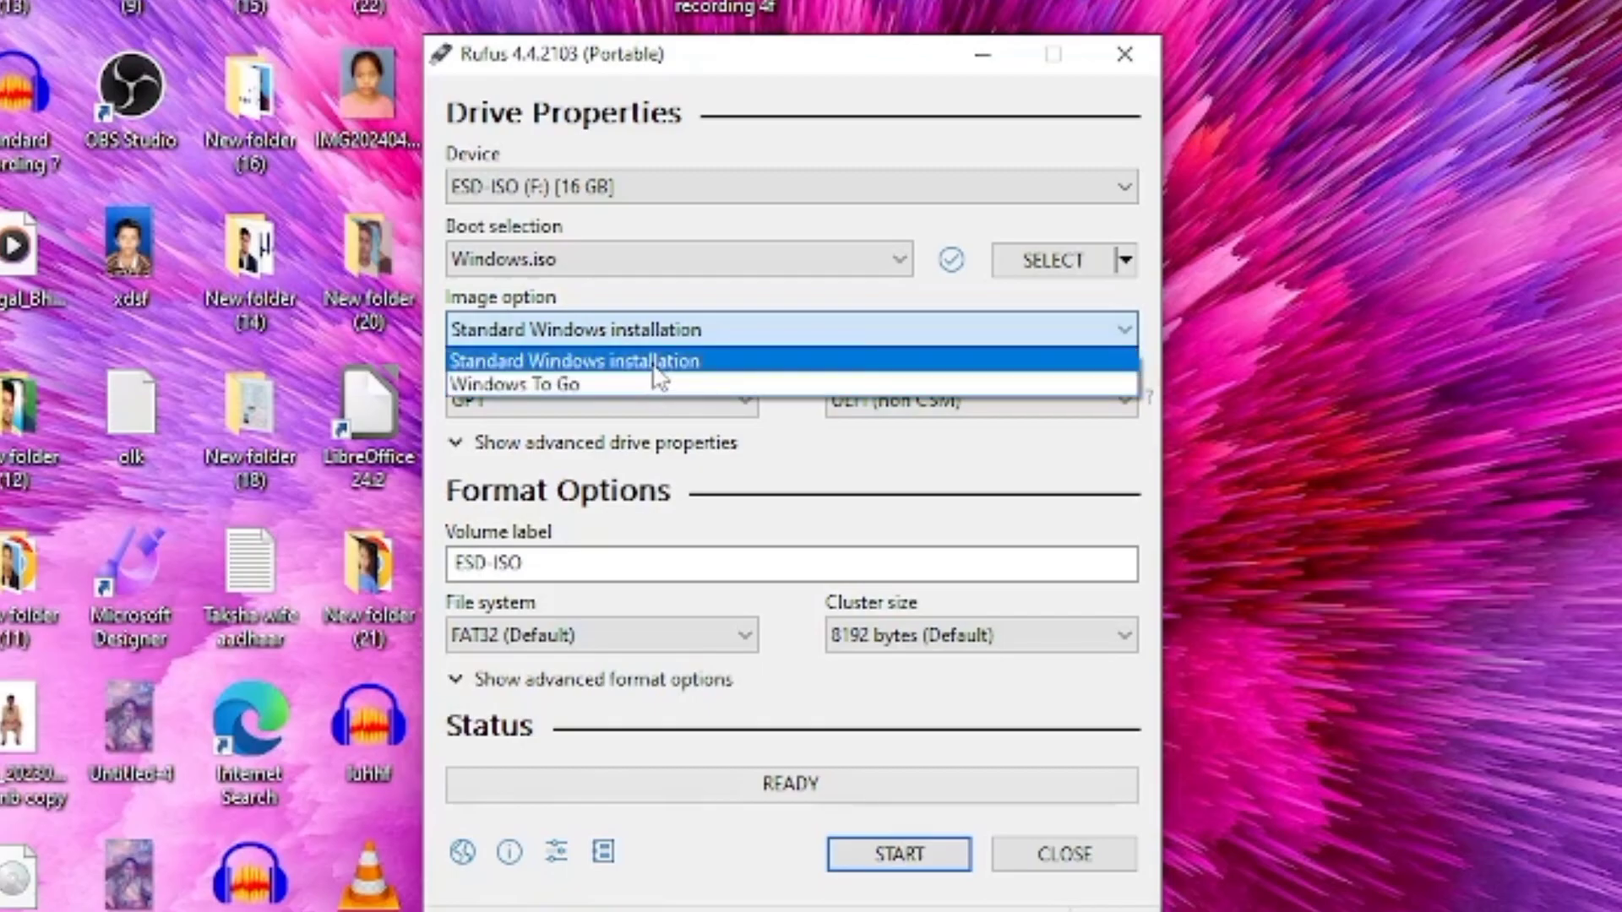
left_click(655, 370)
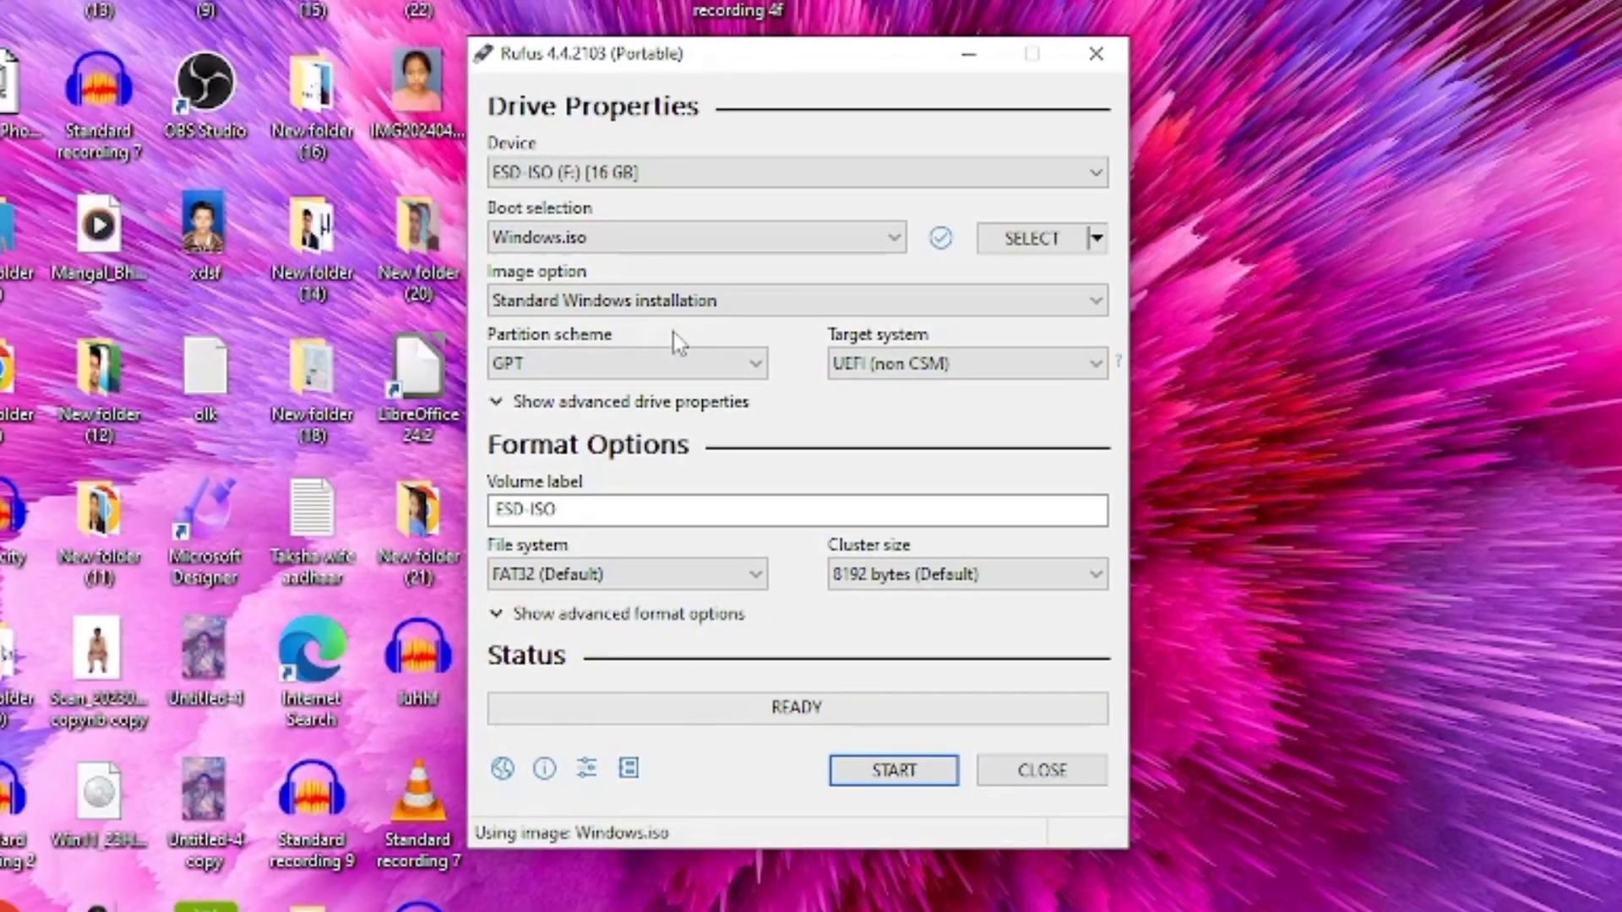
left_click(853, 858)
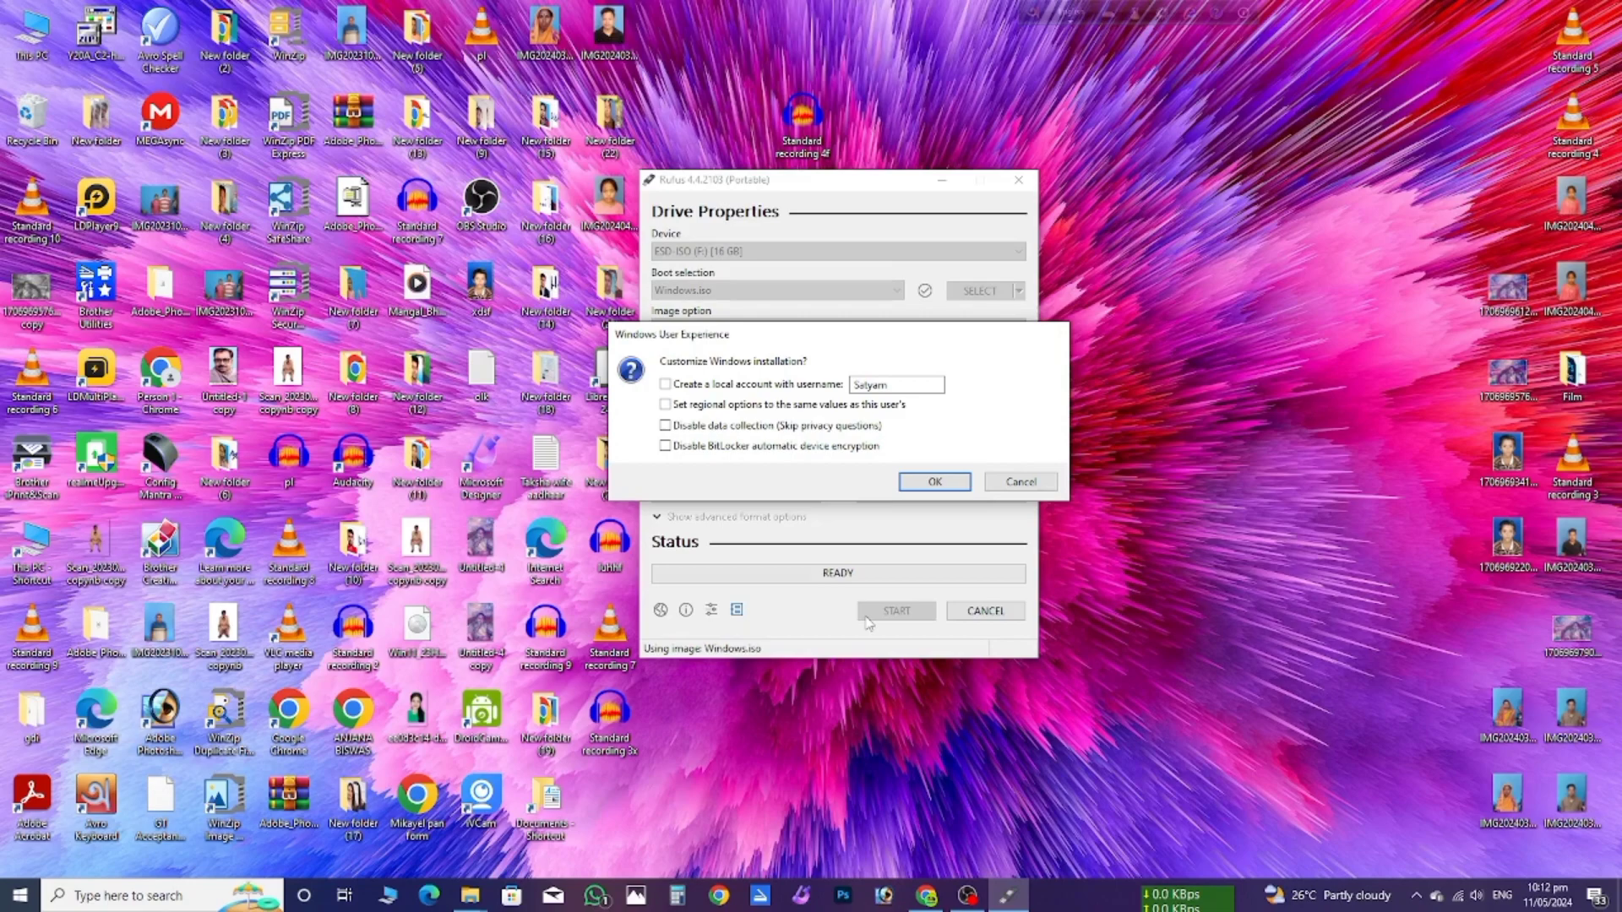
left_click(924, 484)
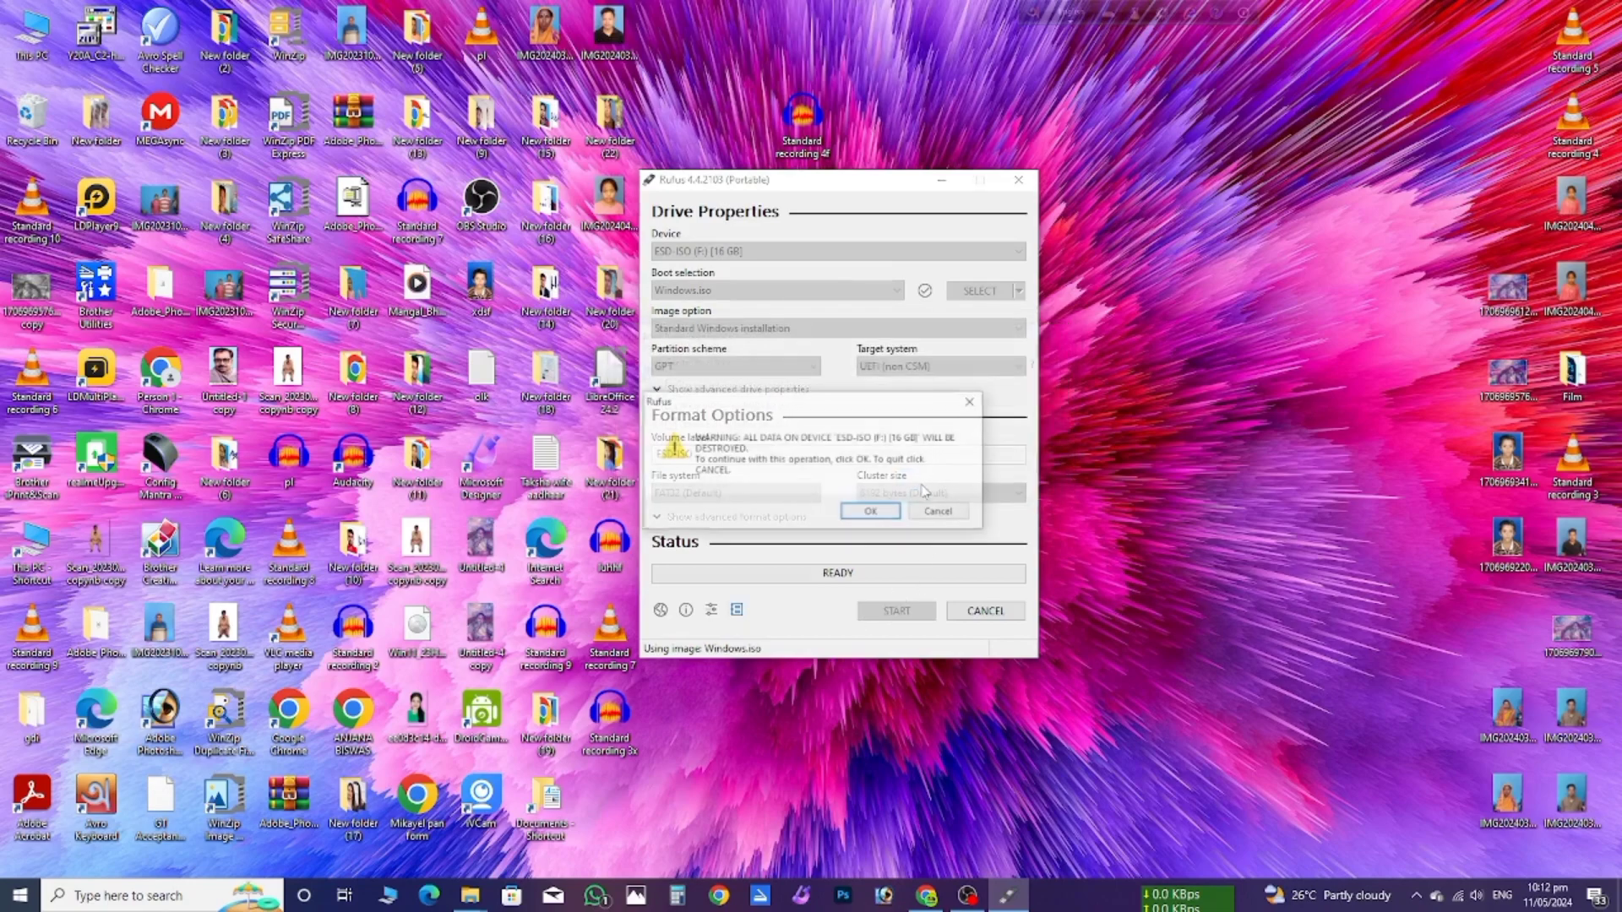
left_click(866, 514)
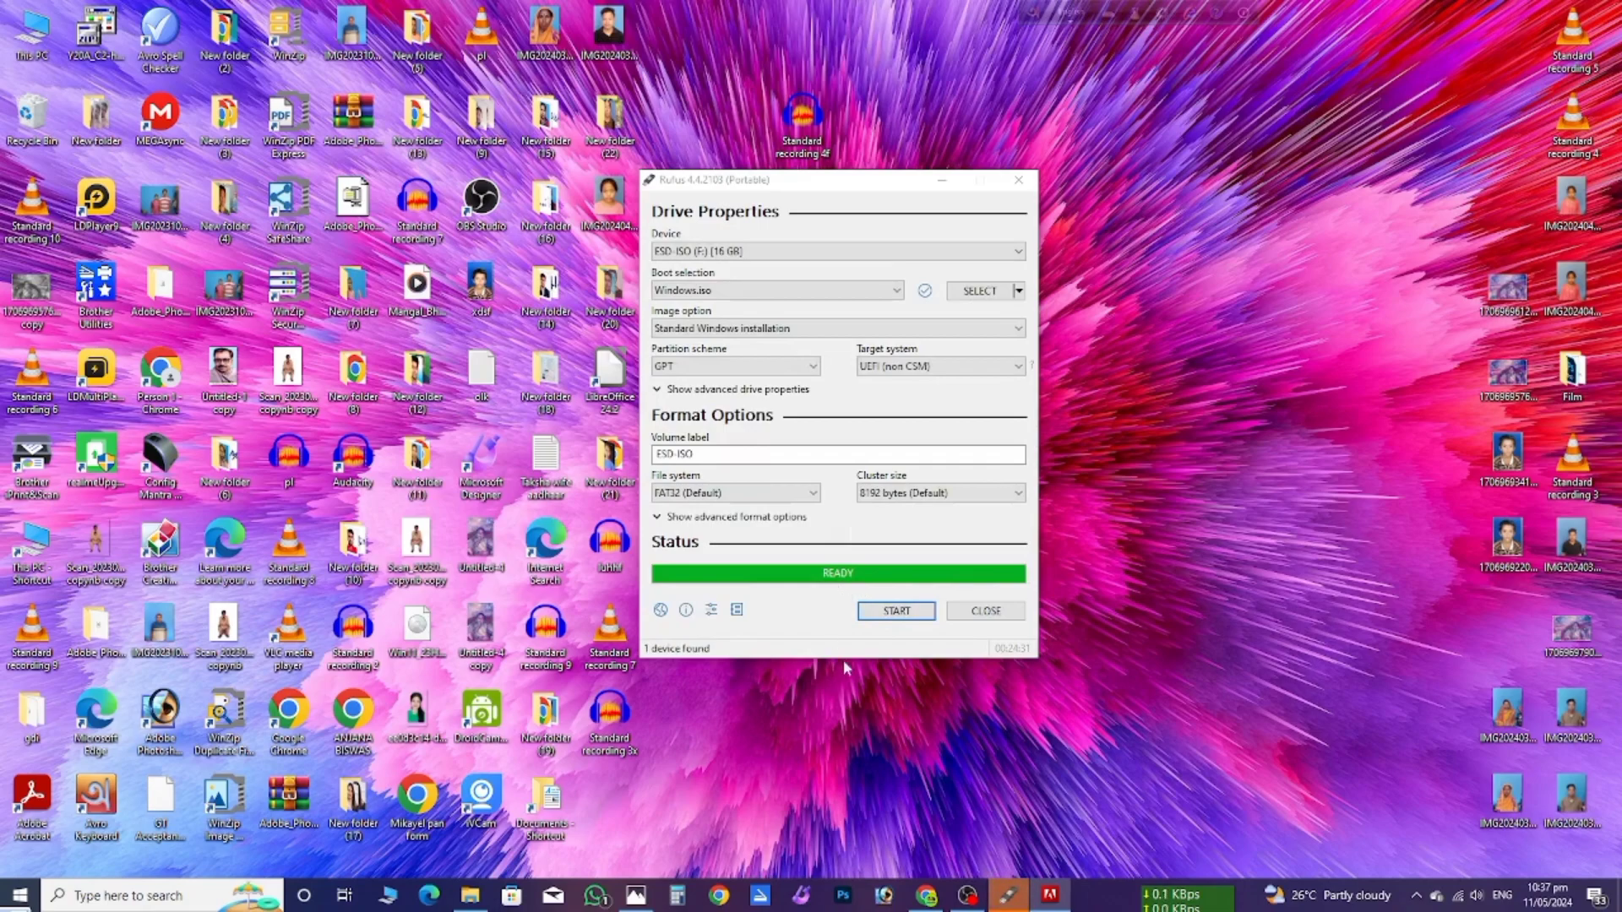
Close Rufus once the USB drive has been written
left_click(999, 618)
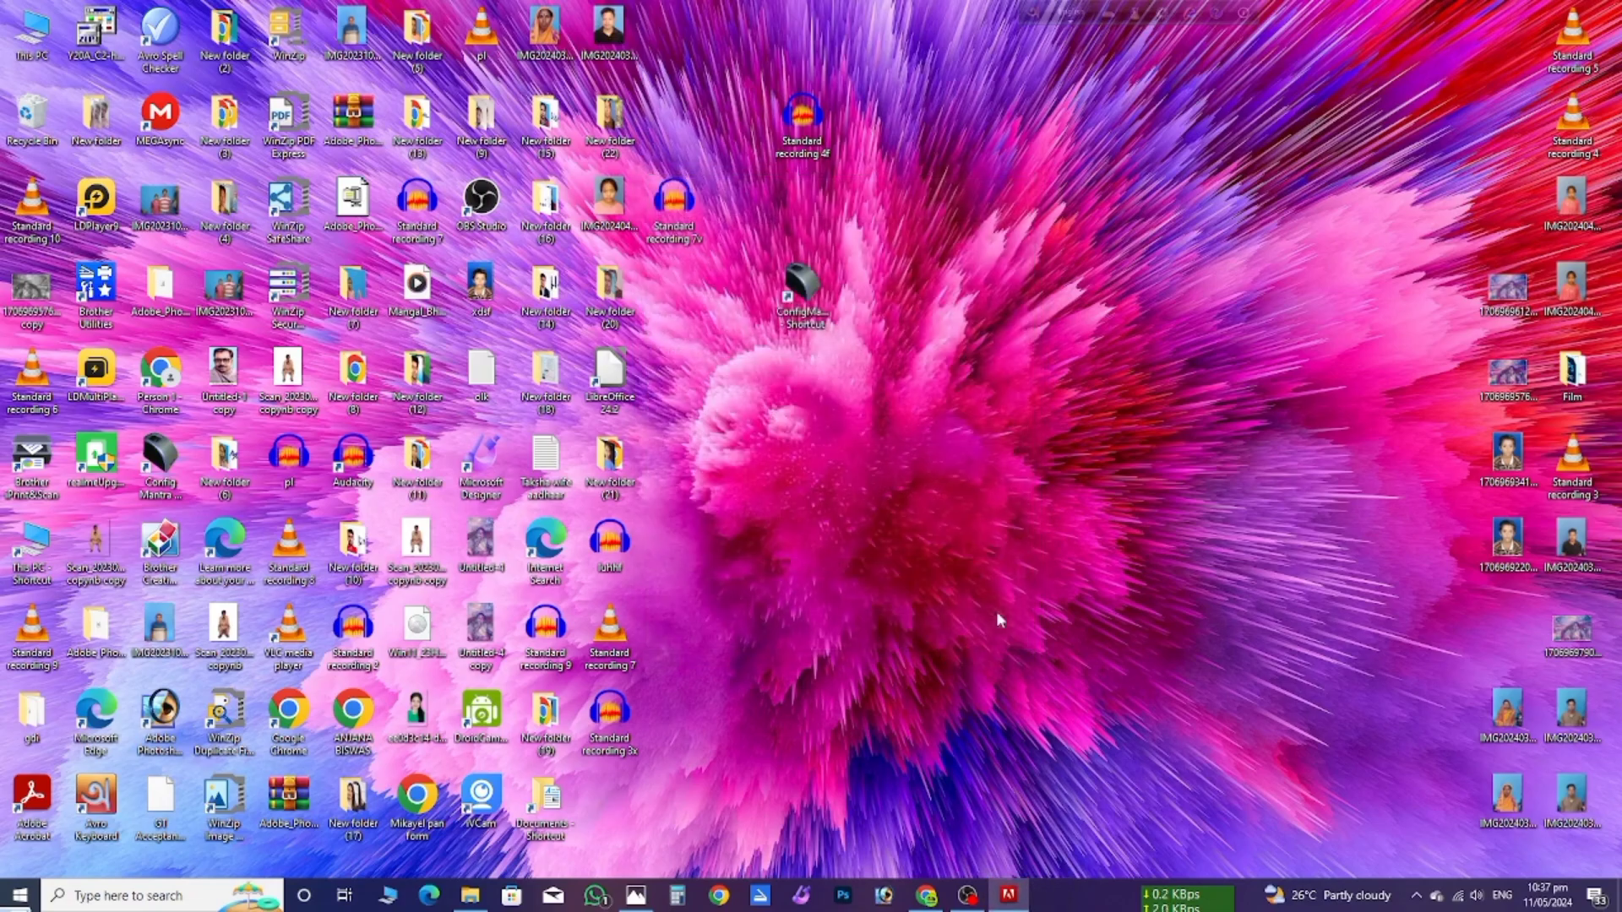
right_click(995, 610)
left_click(1014, 523)
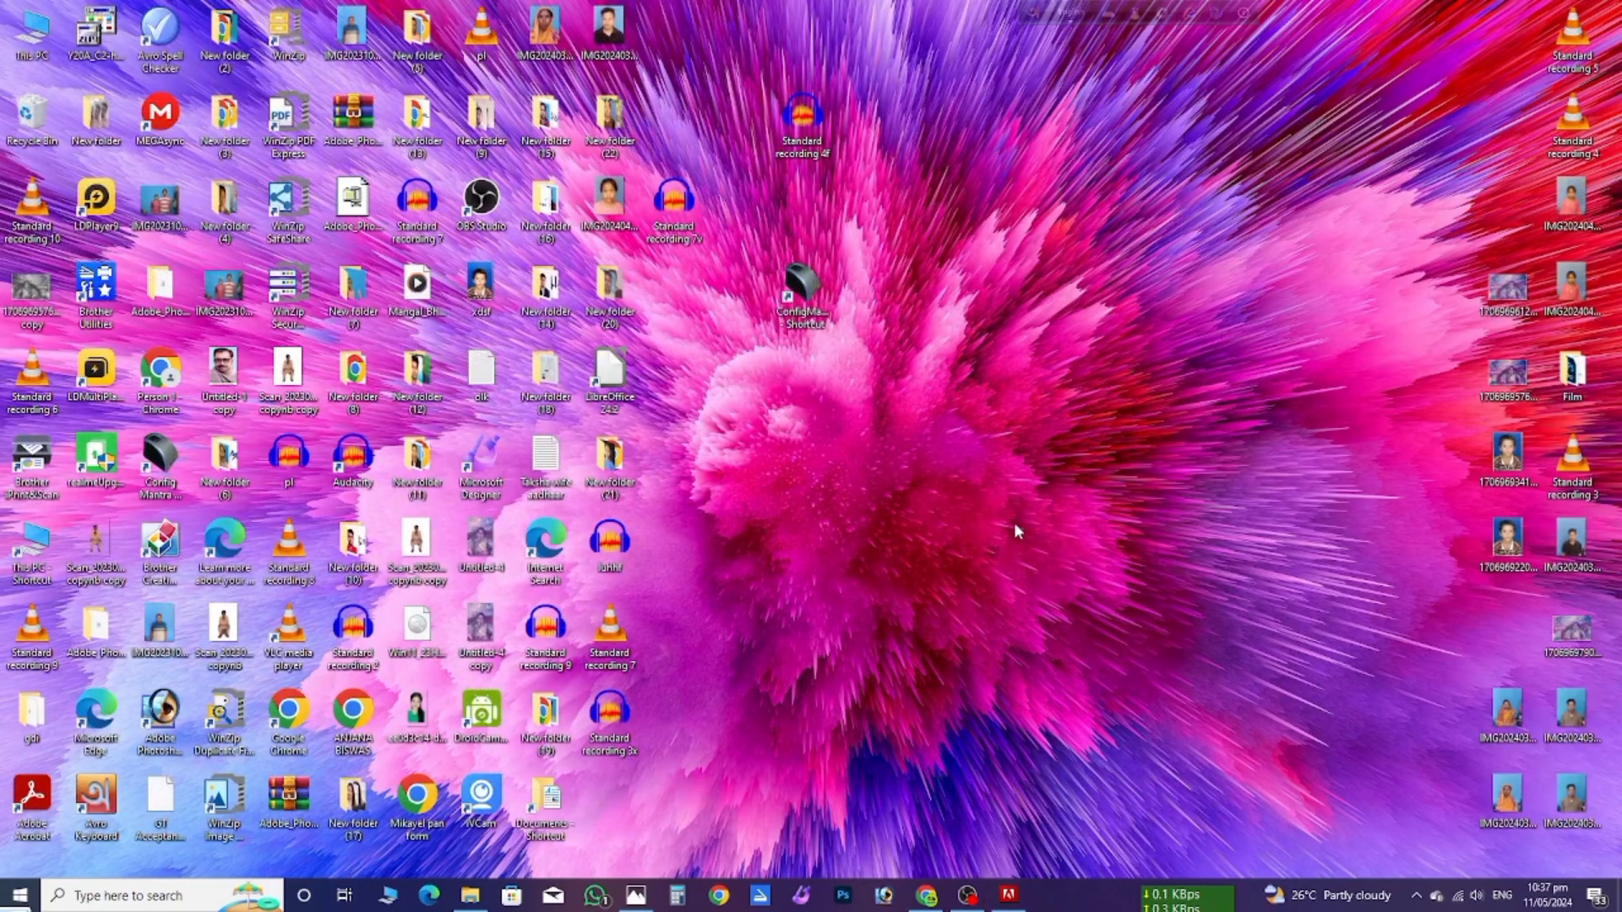